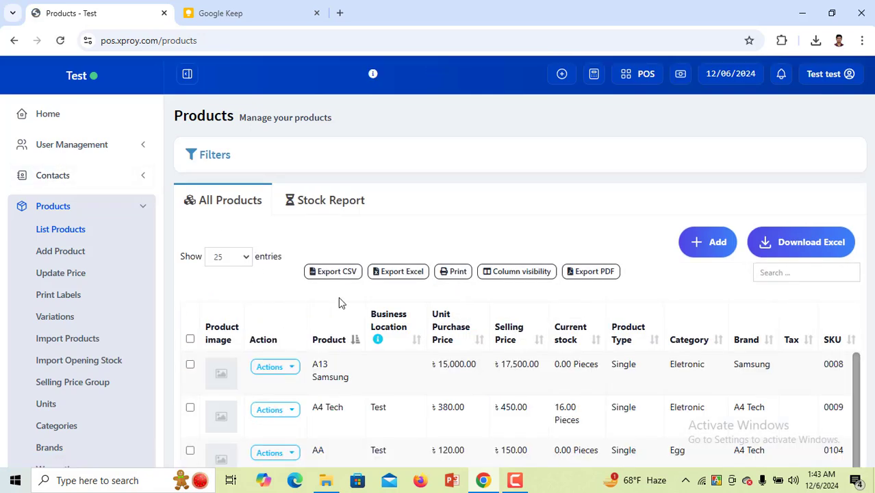
Start a new product, name it Keyboard1 and choose barcode type Code 128 (C128).
scroll(342, 302, down, 5)
scroll(343, 301, down, 4)
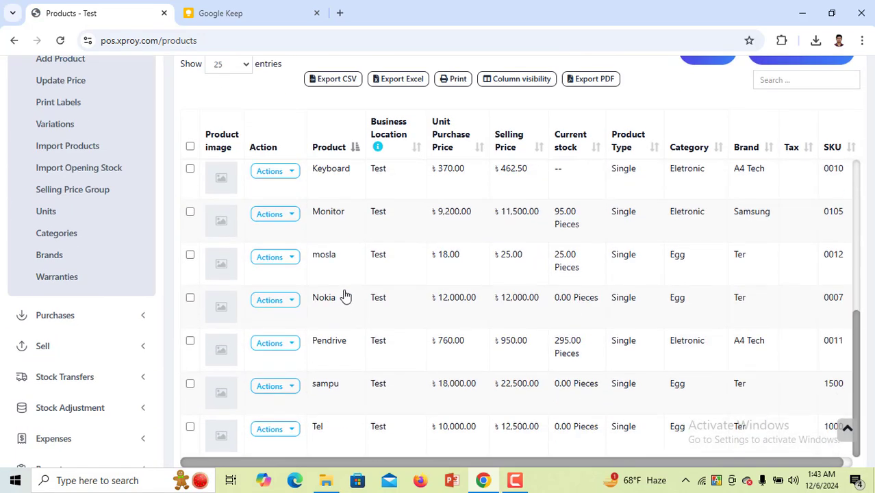
scroll(631, 316, down, 2)
scroll(632, 319, up, 5)
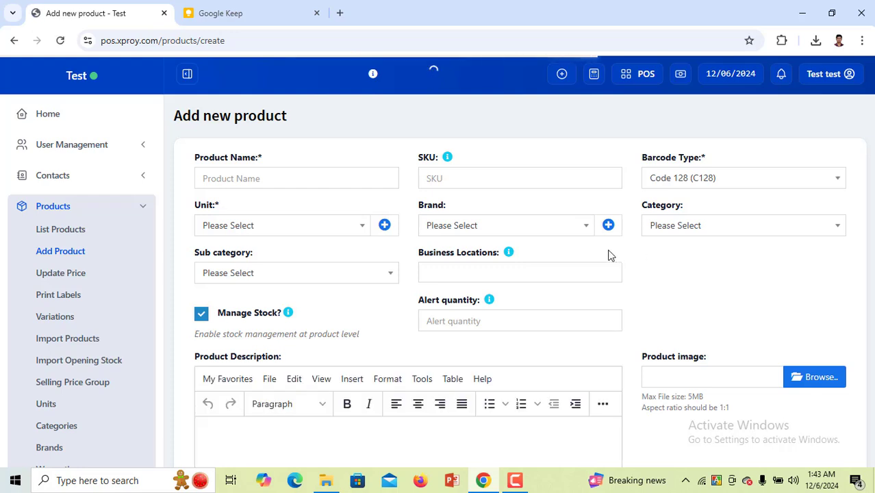
click(288, 176)
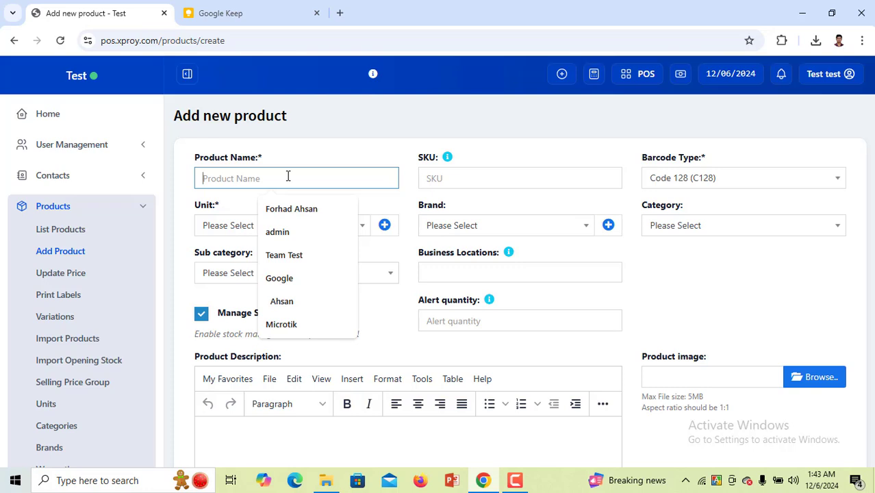
text(Keyboard1)
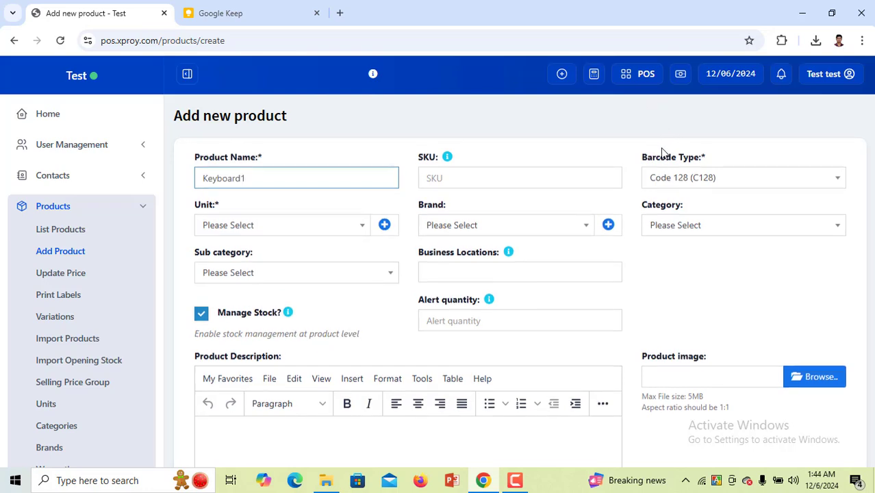
click(671, 186)
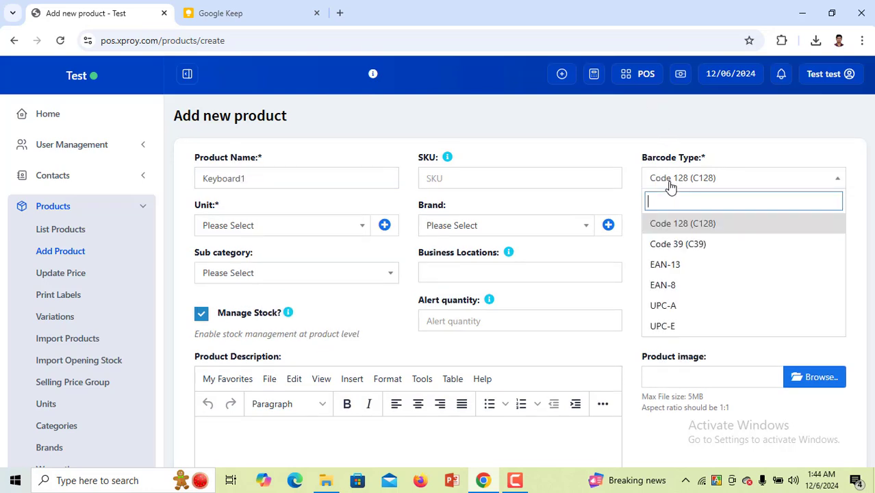
click(672, 224)
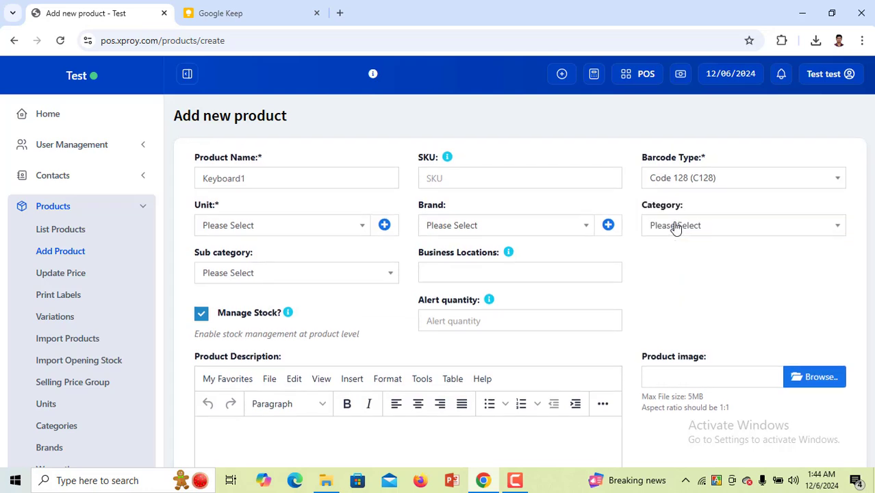
Set the product's unit to Pieces (Pc(s)), its brand to A4 Tech and its category to Eletronic-E-10.
click(255, 226)
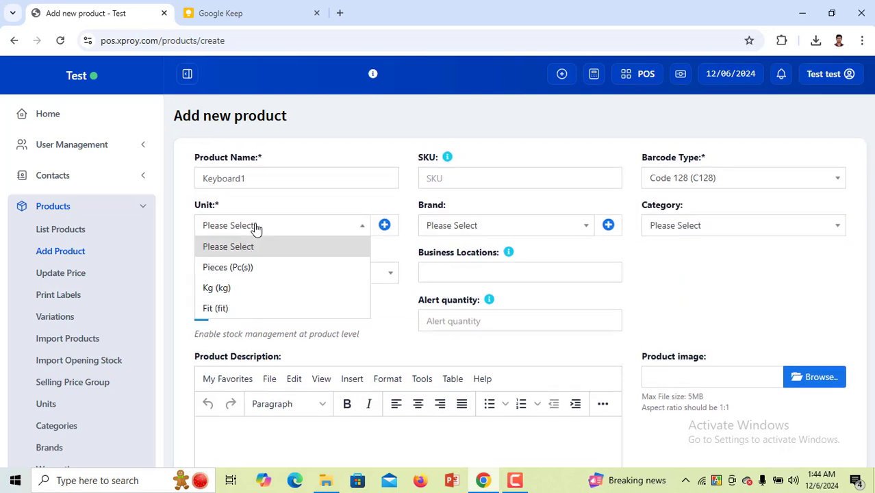
click(258, 270)
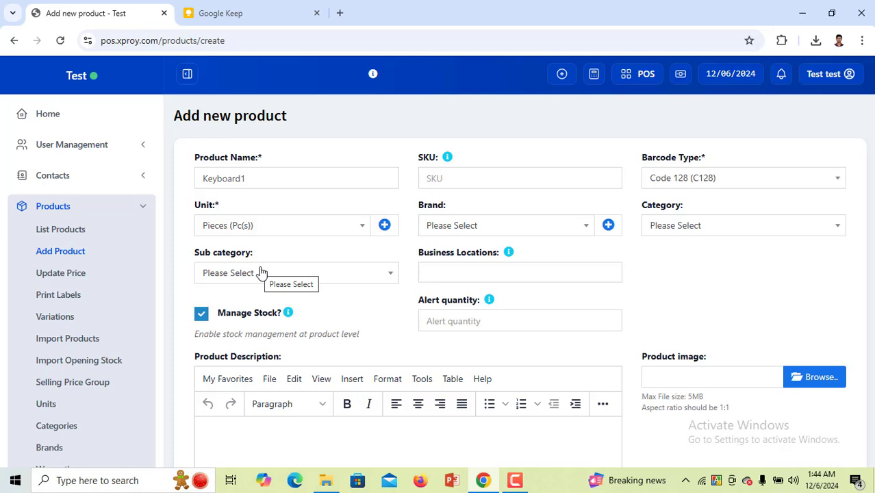
click(470, 227)
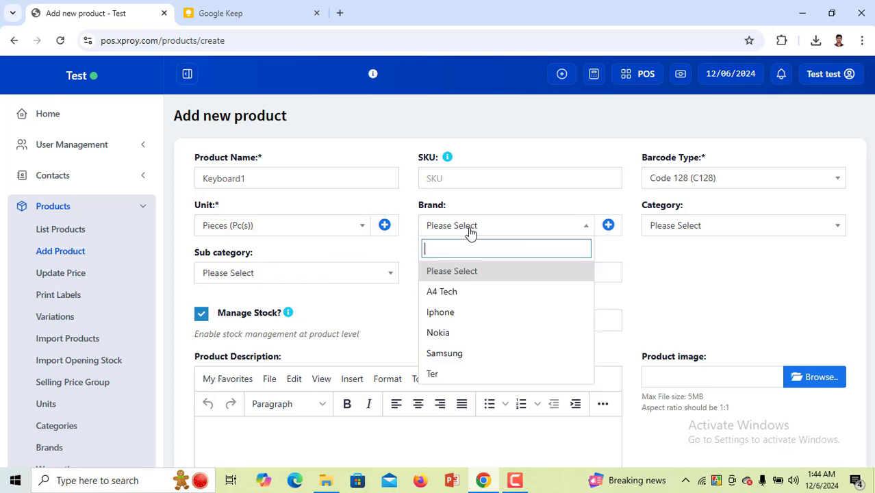
click(443, 295)
click(670, 230)
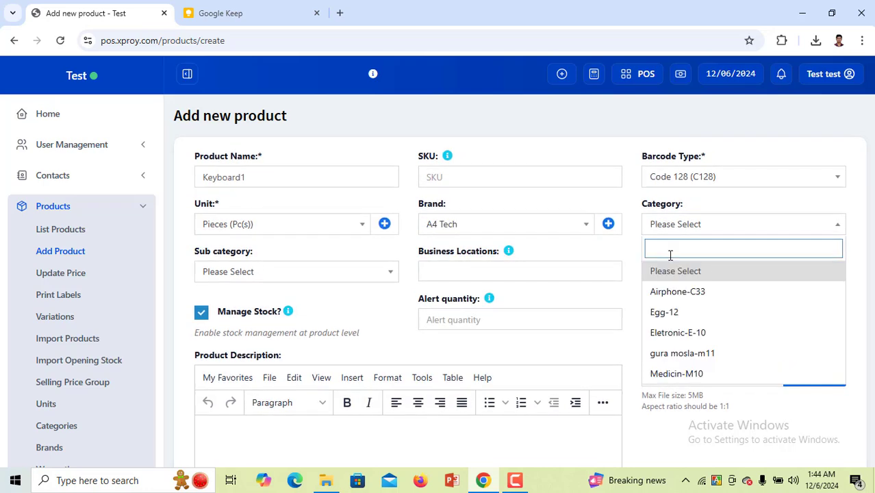
click(685, 333)
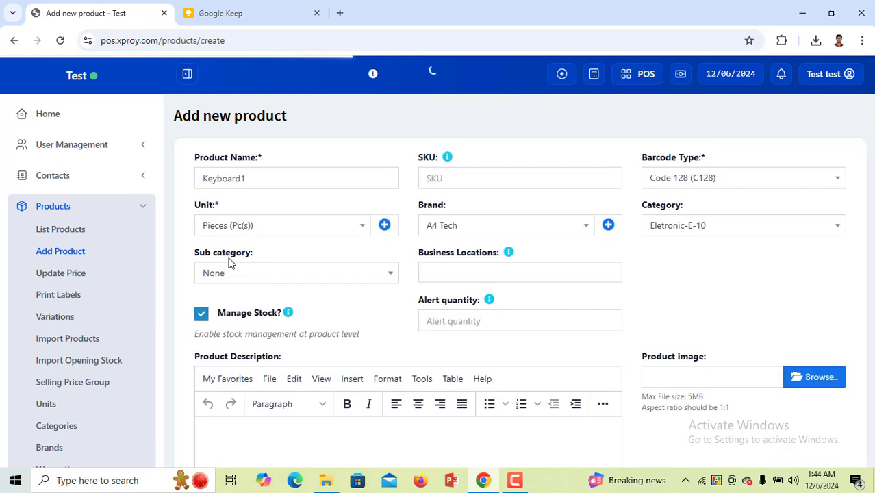
Assign the product to business location Test (BL0001) and set its alert quantity to 10.
click(306, 274)
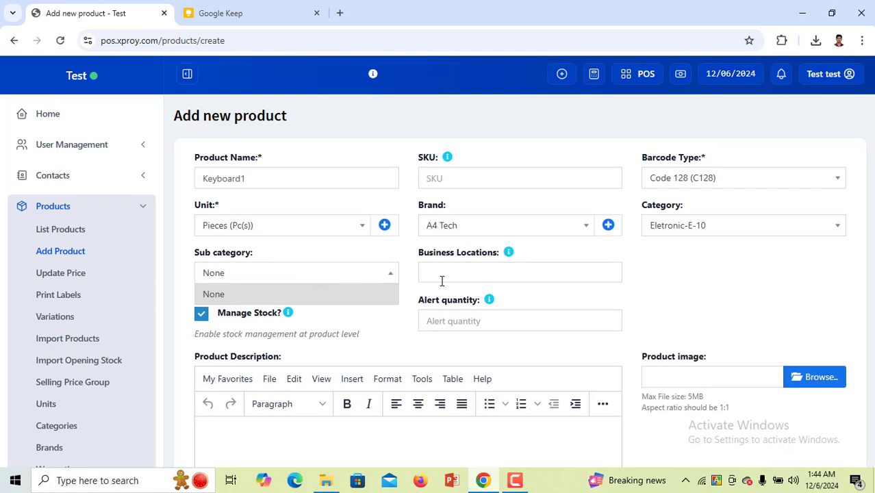
click(494, 274)
click(493, 295)
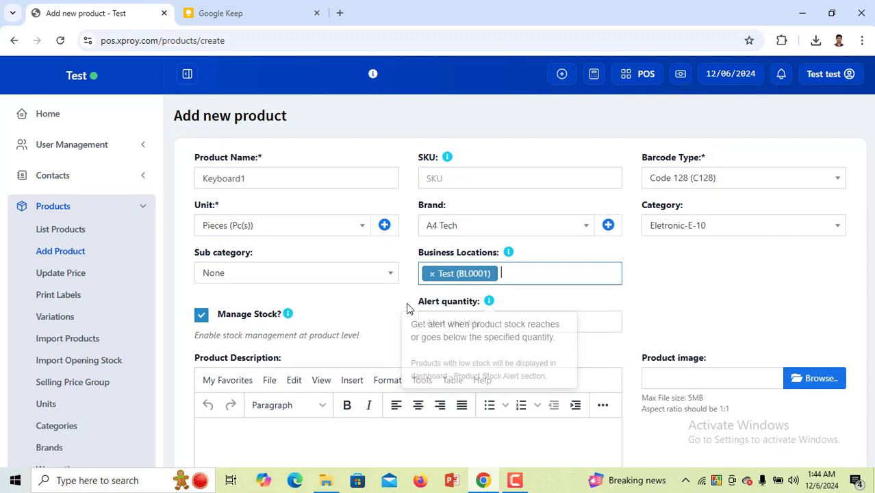
scroll(307, 312, down, 2)
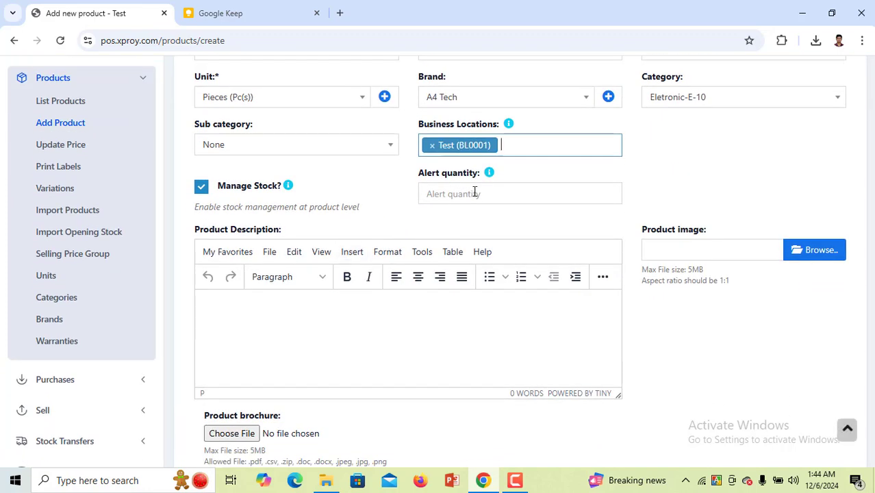
click(474, 192)
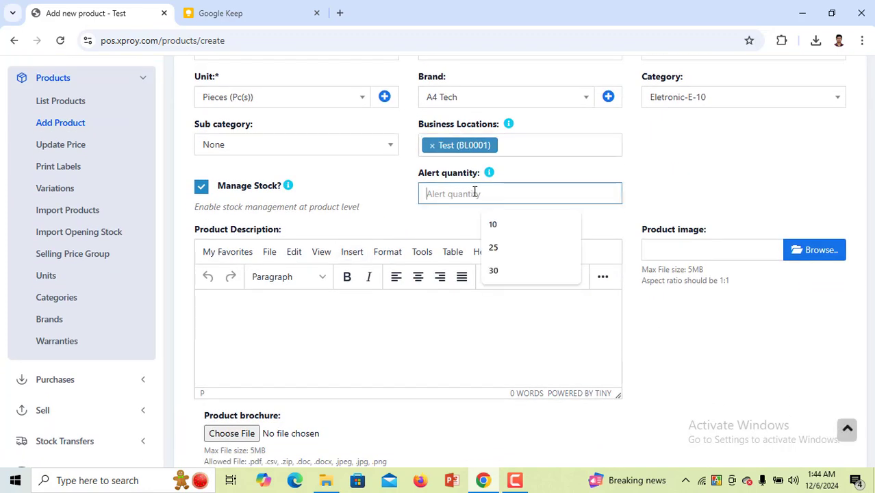
click(509, 224)
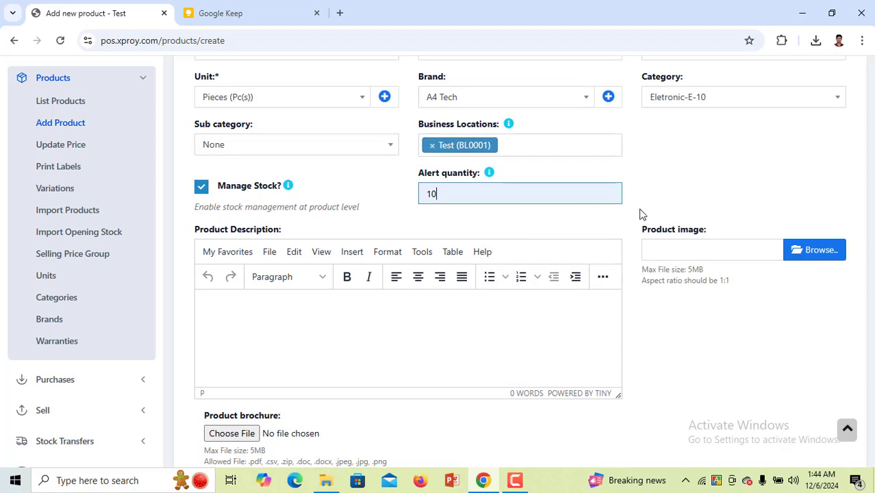
Enter "yes" as the product description and 200gm as the weight.
click(324, 317)
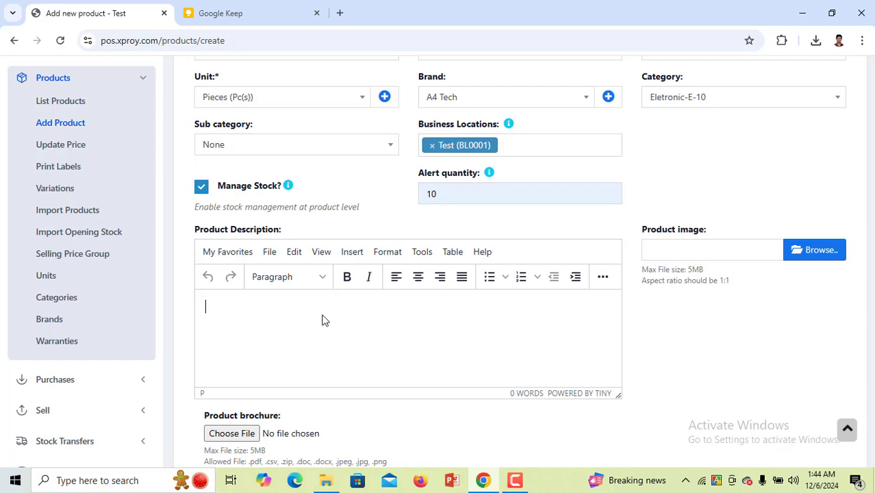
scroll(347, 310, down, 3)
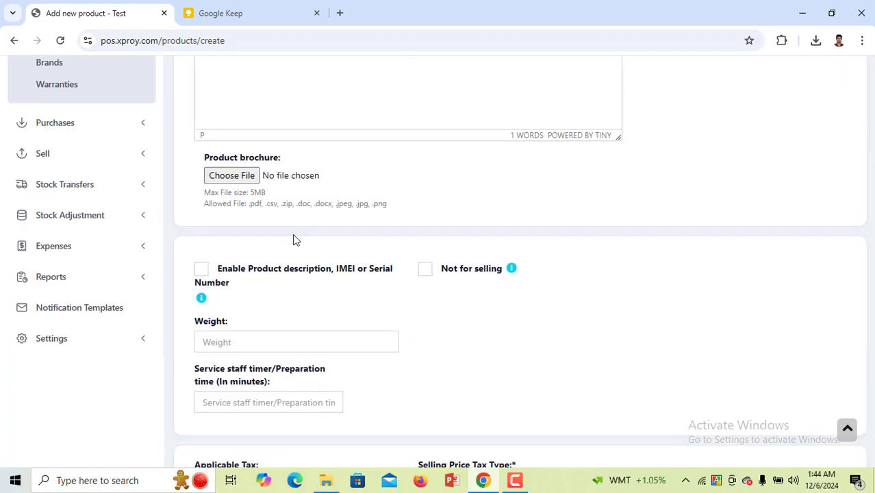
scroll(301, 206, down, 2)
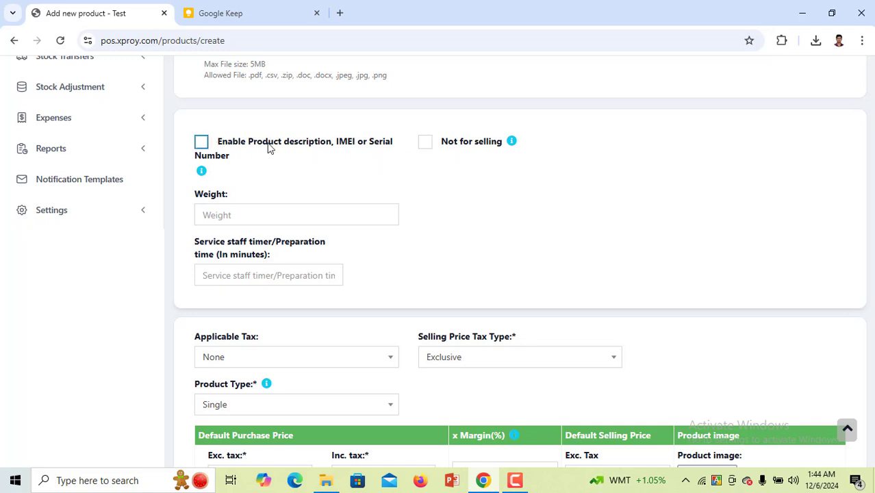
click(228, 216)
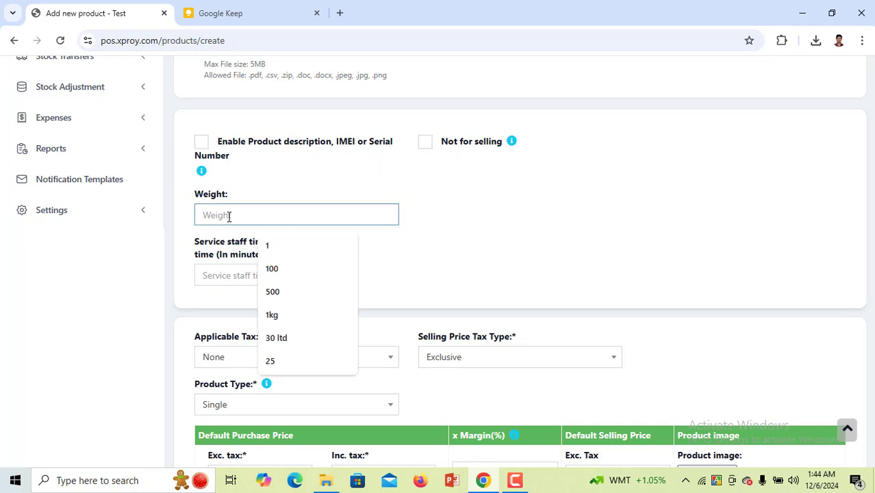
text(200gm)
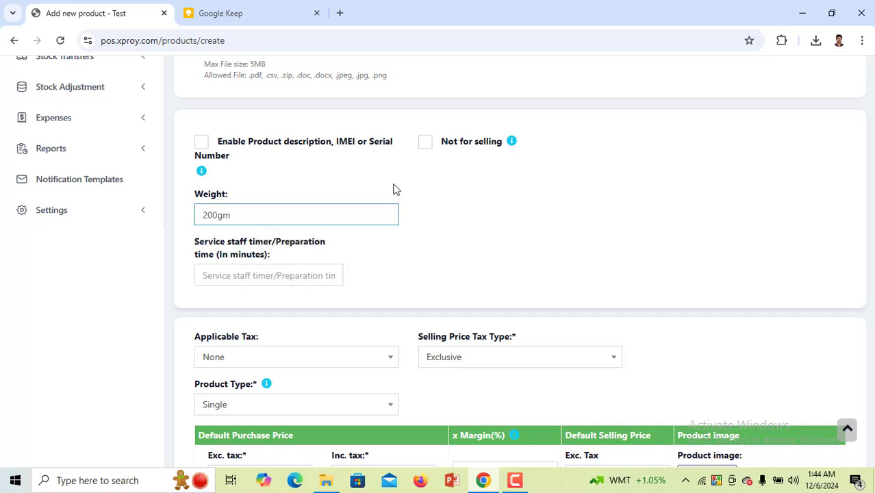
Choose Exclusive as the selling price tax type and set the default purchase price excluding tax to 360.
scroll(328, 270, down, 3)
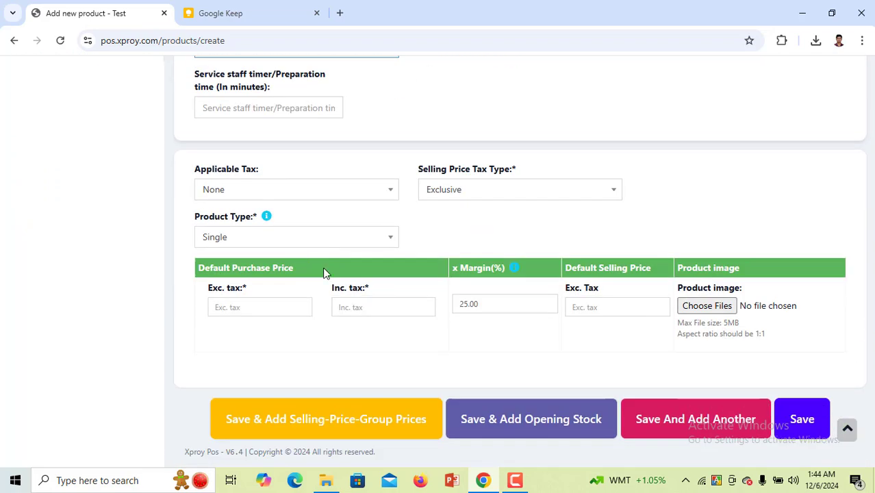
click(493, 198)
click(496, 233)
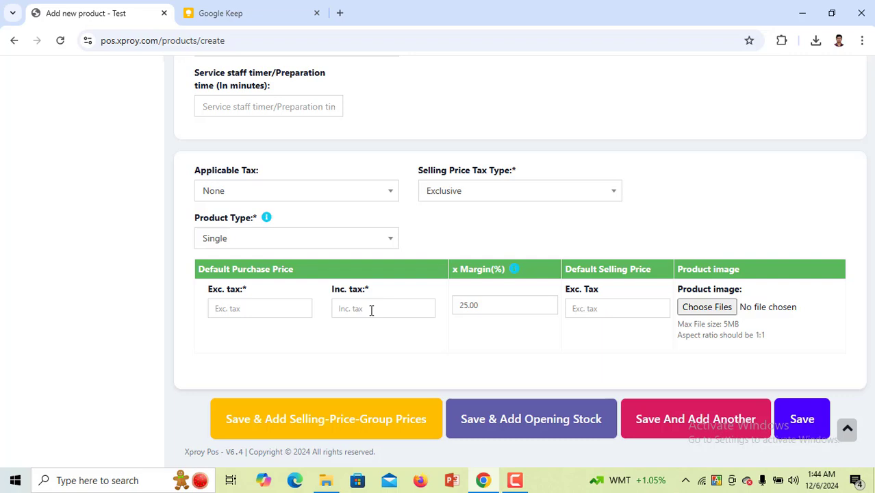
click(223, 306)
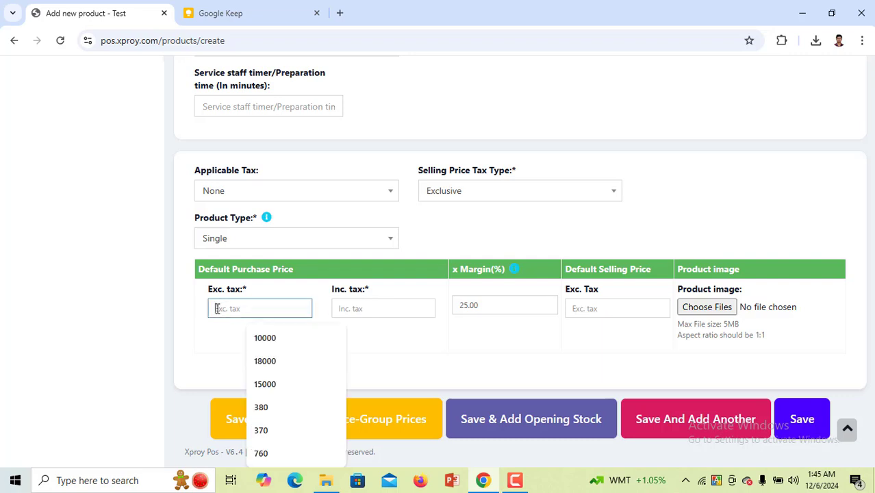
text(3)
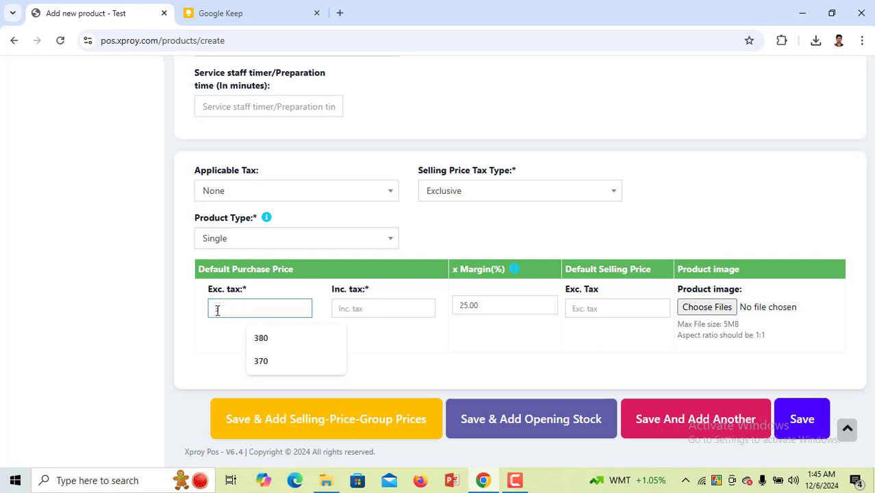
text(60)
click(391, 341)
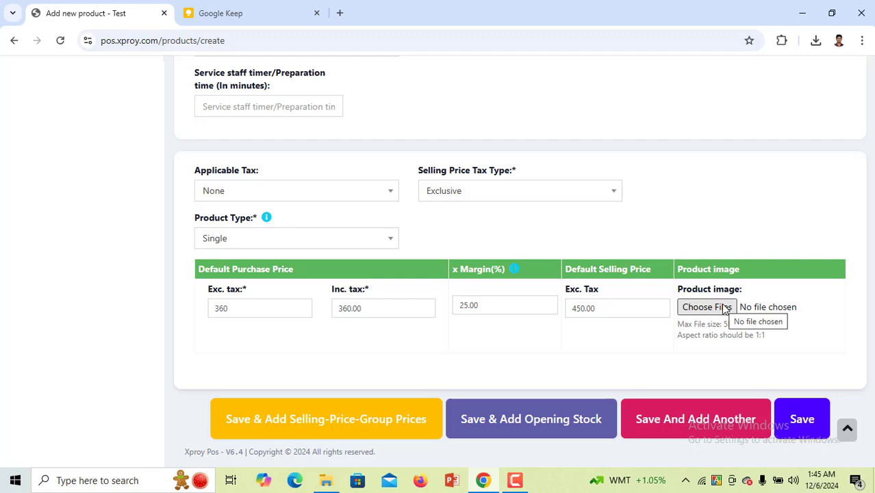
Review the completed product form and save the new product.
scroll(442, 324, up, 15)
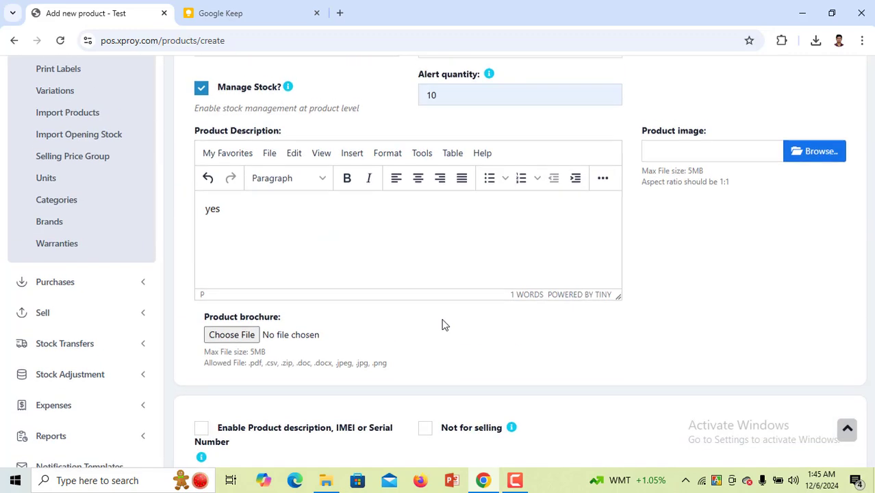
scroll(225, 246, down, 15)
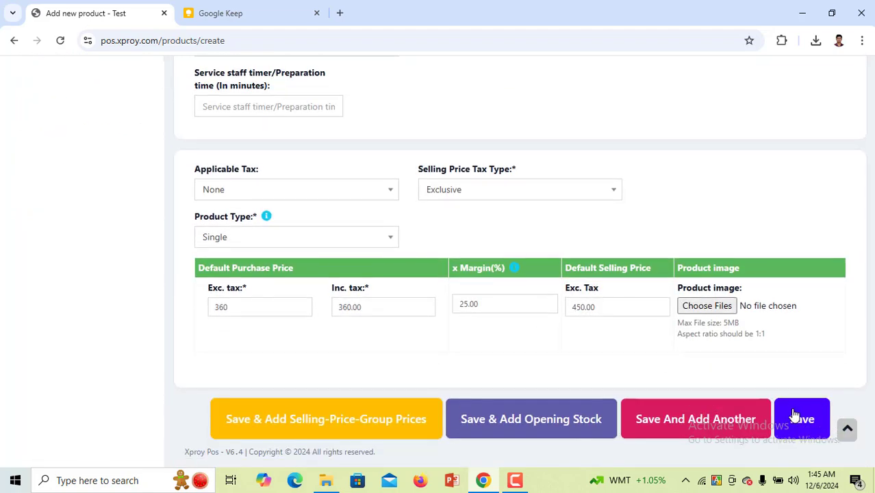
click(798, 418)
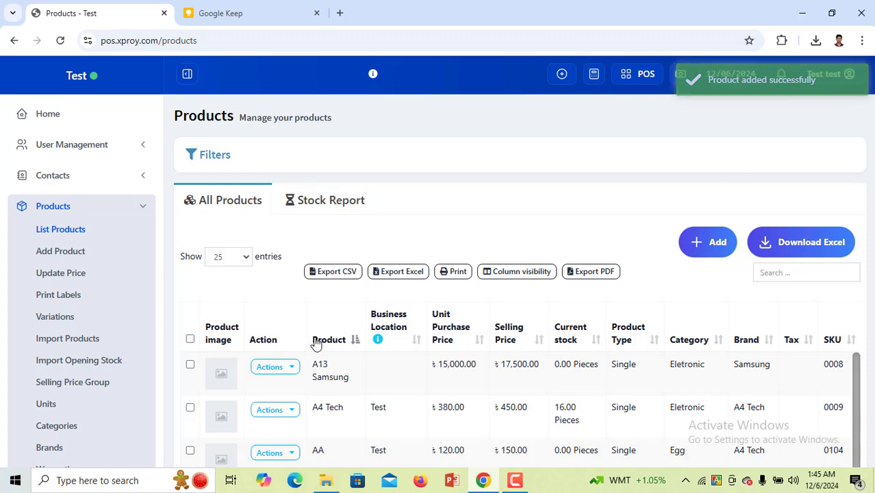
Find the Keyboard1 entry in the product list and check its row.
scroll(316, 341, down, 5)
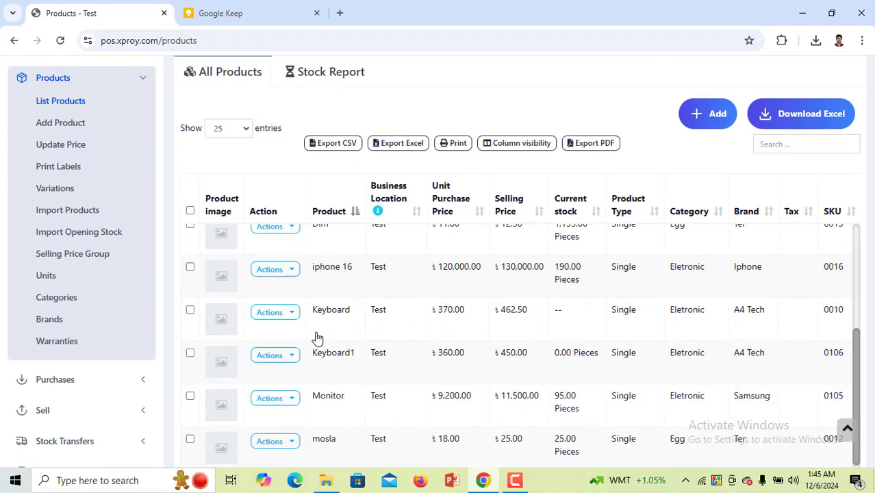
scroll(317, 339, down, 1)
drag(356, 327, 171, 305)
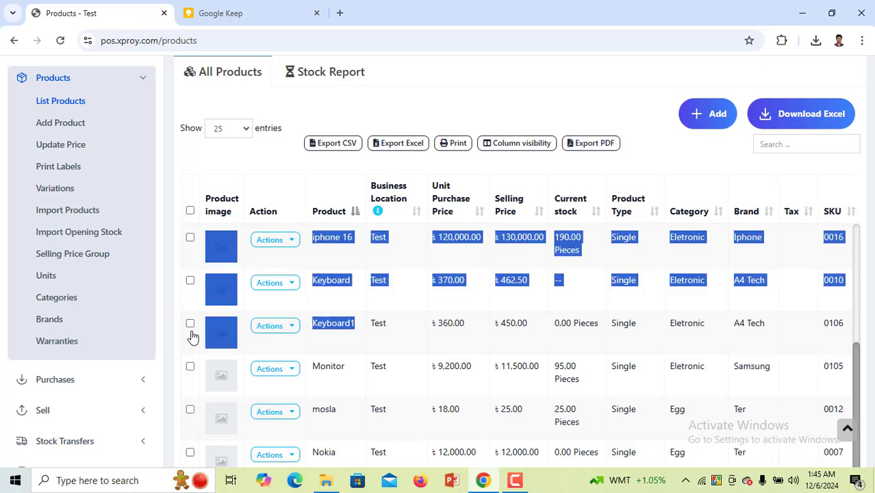
click(192, 337)
click(189, 324)
click(190, 324)
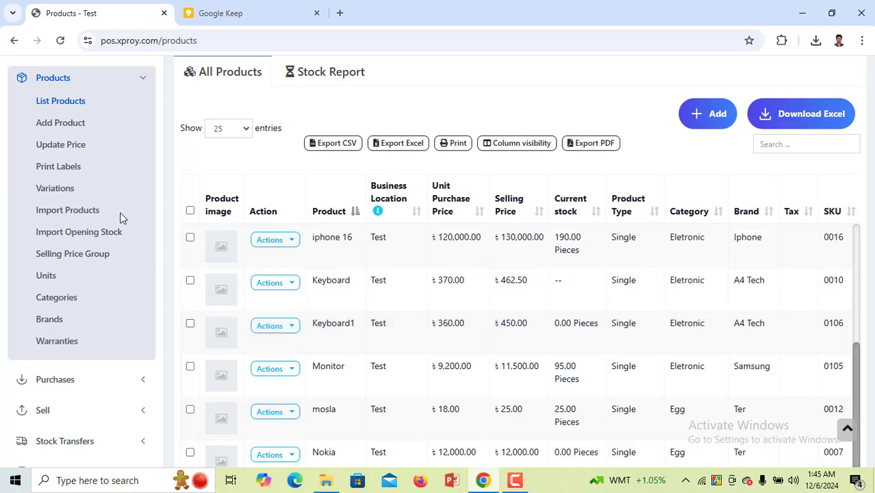
Export the product prices from the Update Price page and open the downloaded product_prices.xlsx in Excel.
click(72, 145)
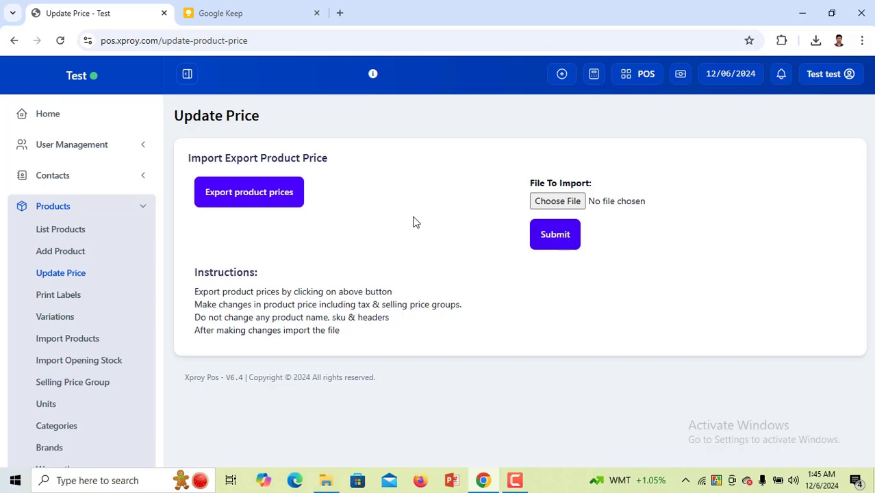
click(278, 198)
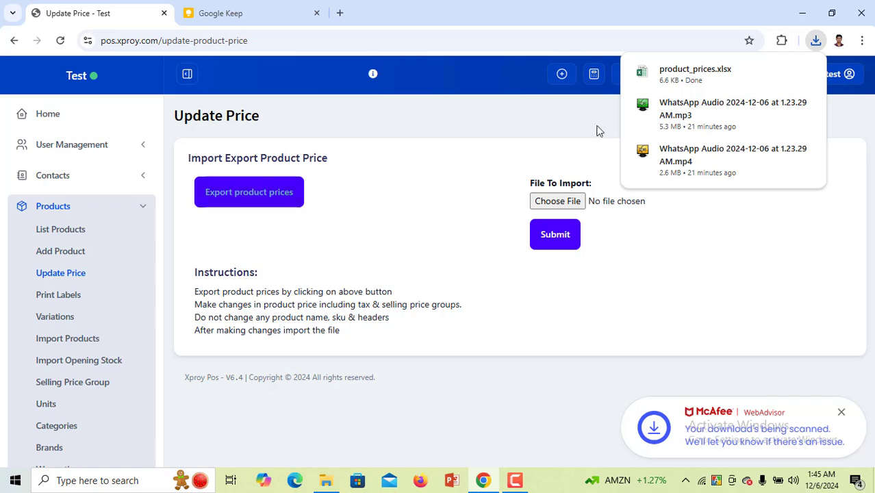
click(680, 77)
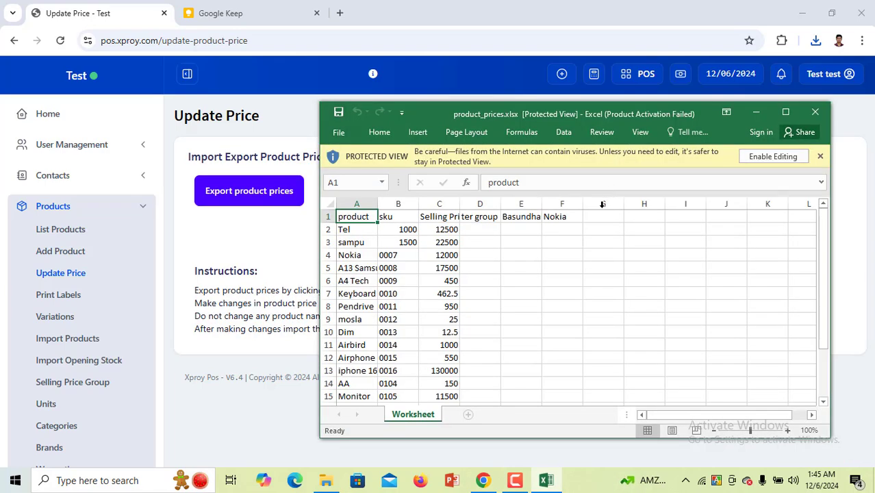
Look through the exported price rows down to Keyboard1 and close the product_prices.xlsx workbook.
scroll(345, 307, down, 2)
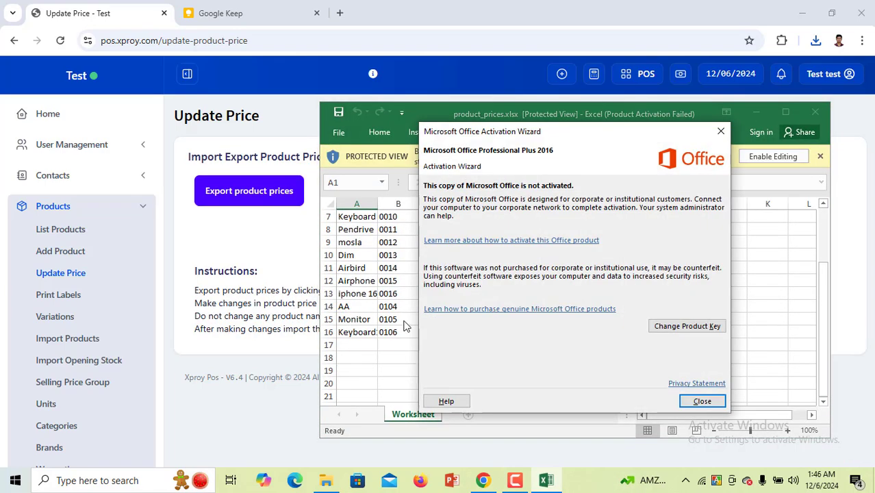
click(722, 131)
scroll(422, 294, up, 2)
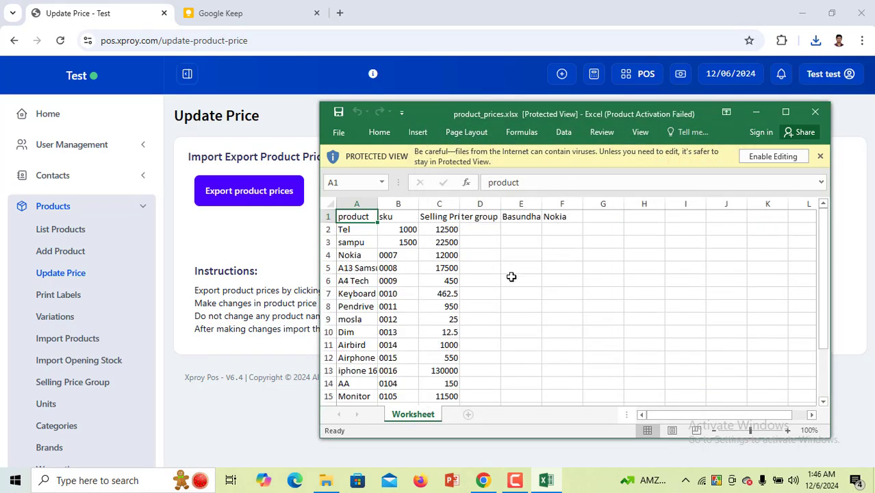
click(815, 113)
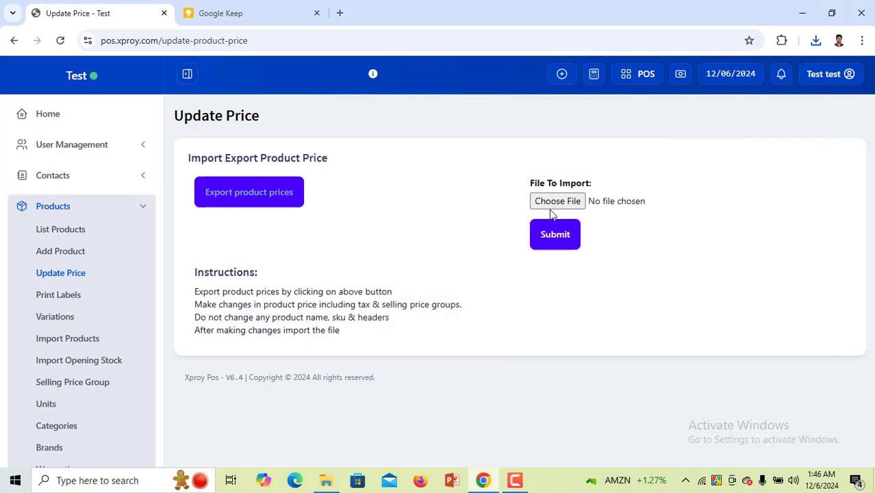
Import the unedited product_prices.xlsx from the Downloads folder on the Update Price page.
click(559, 205)
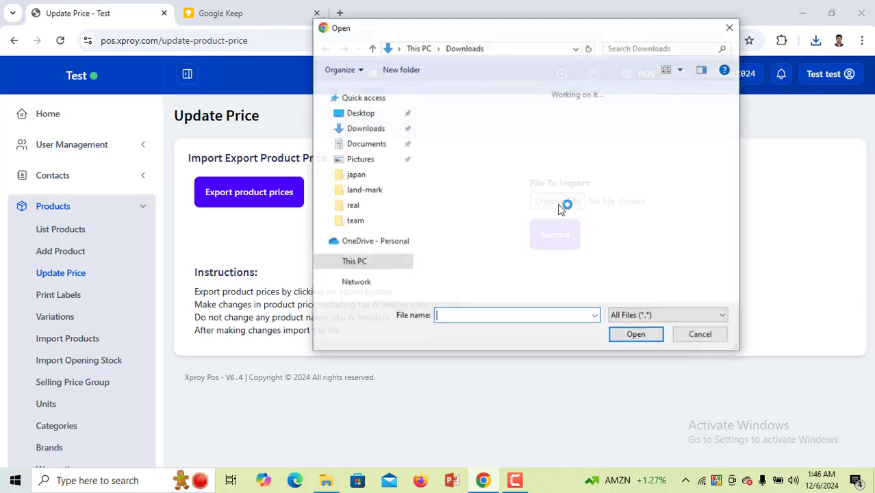
double_click(451, 141)
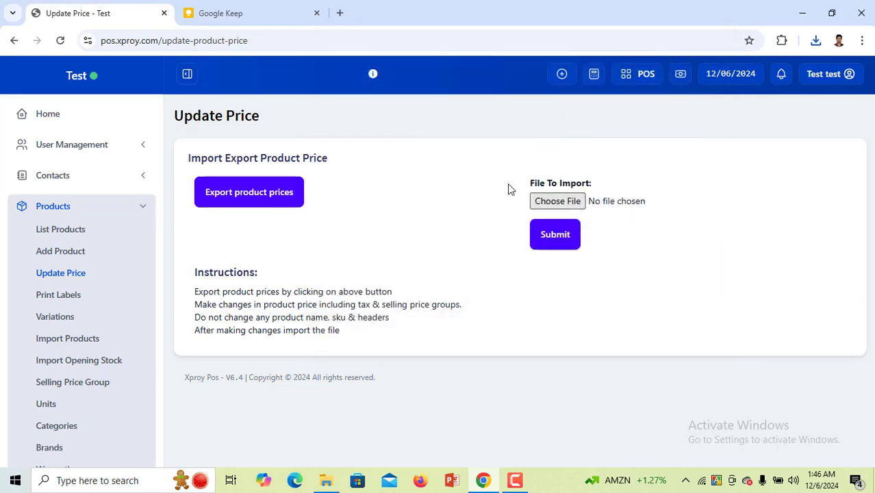
click(565, 246)
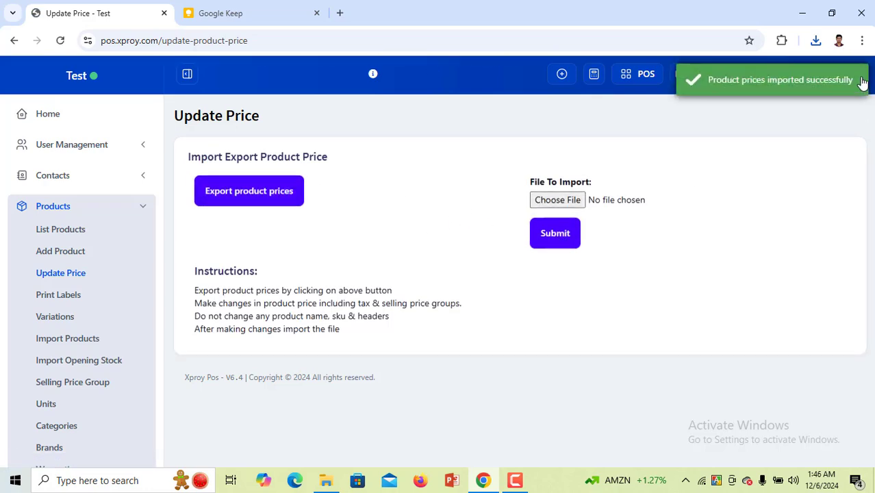
Reopen the downloaded product_prices.xlsx in Excel and dismiss the Office activation wizard.
click(817, 41)
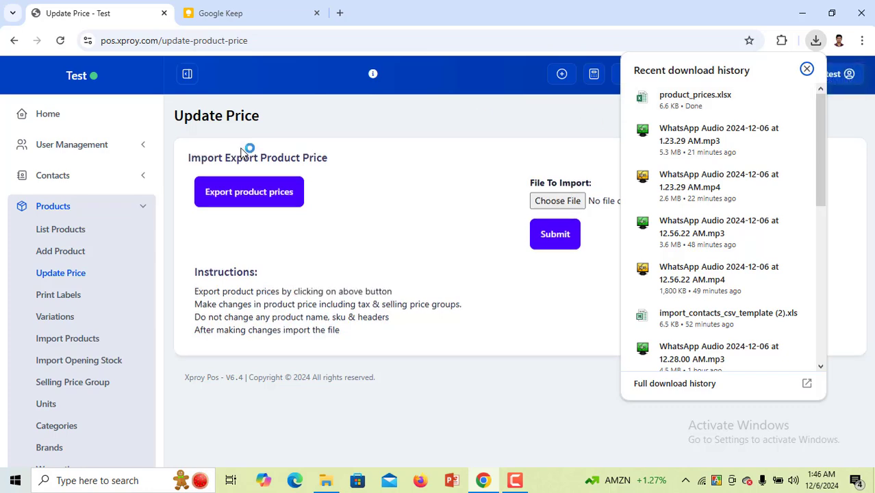
click(252, 207)
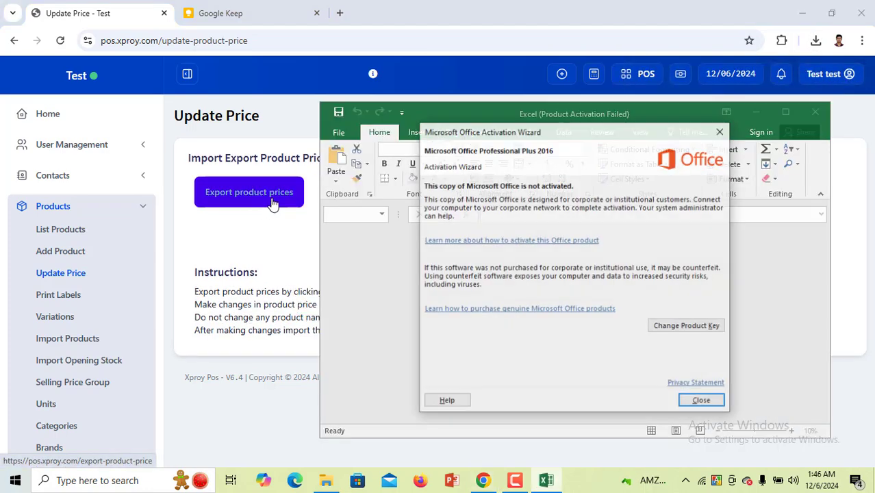
click(715, 404)
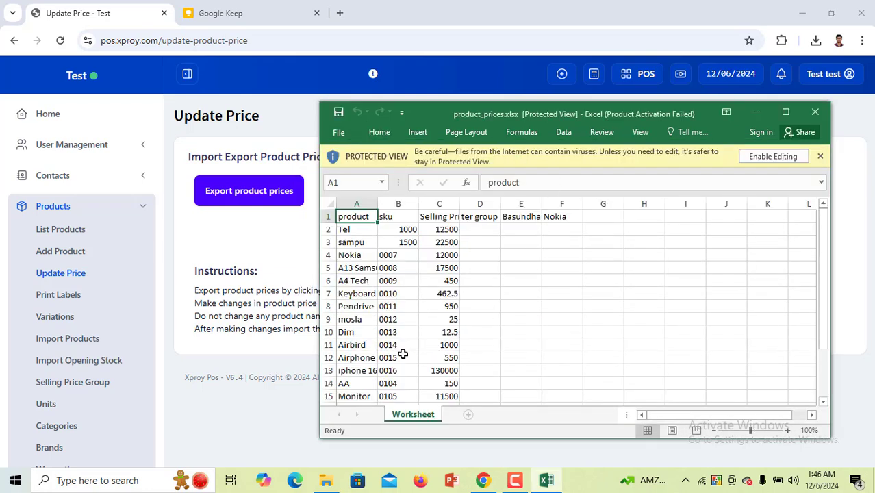
Set Keyboard1's selling price in cell C16 to 550, and save and close the workbook.
scroll(403, 354, down, 1)
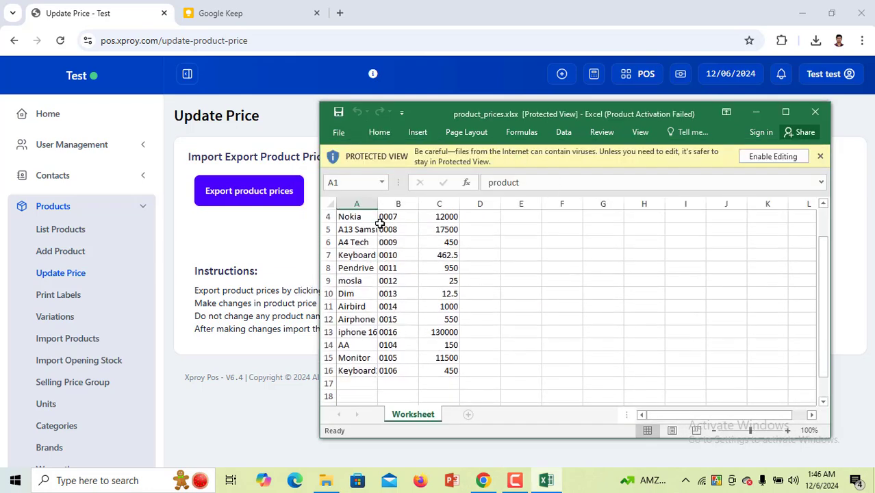
drag(379, 205, 389, 205)
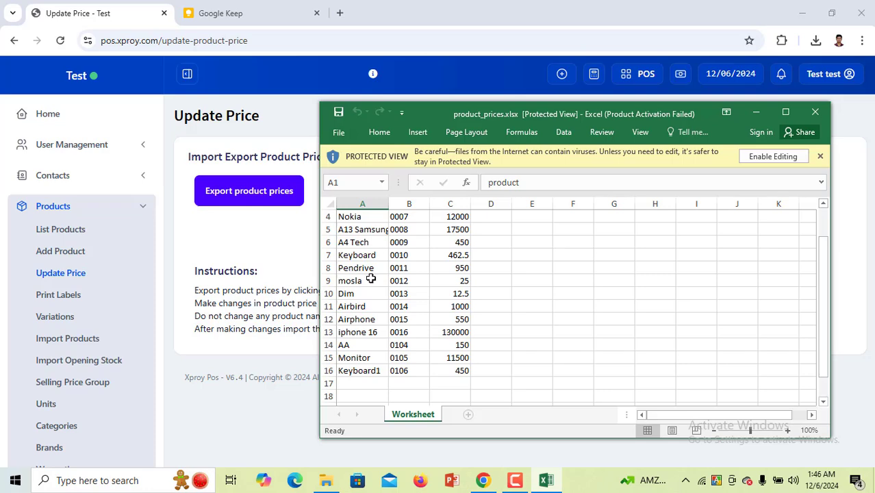
scroll(370, 280, up, 1)
scroll(370, 279, down, 1)
click(457, 371)
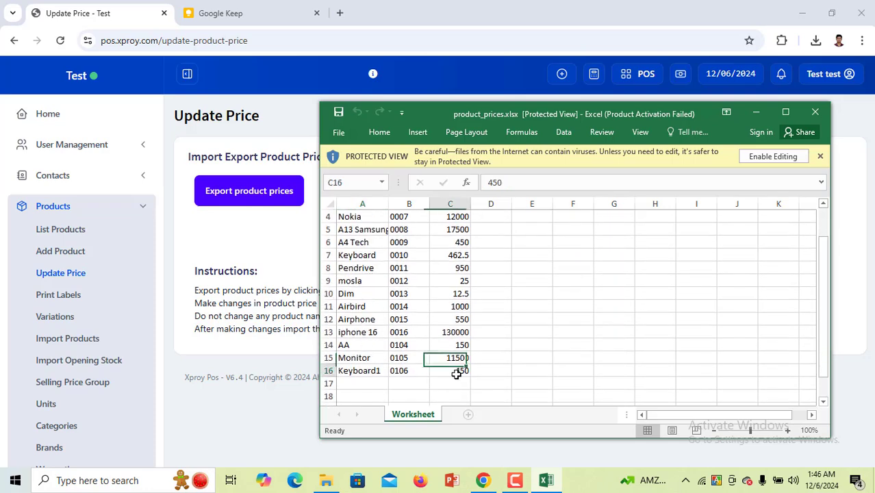
double_click(456, 371)
click(663, 339)
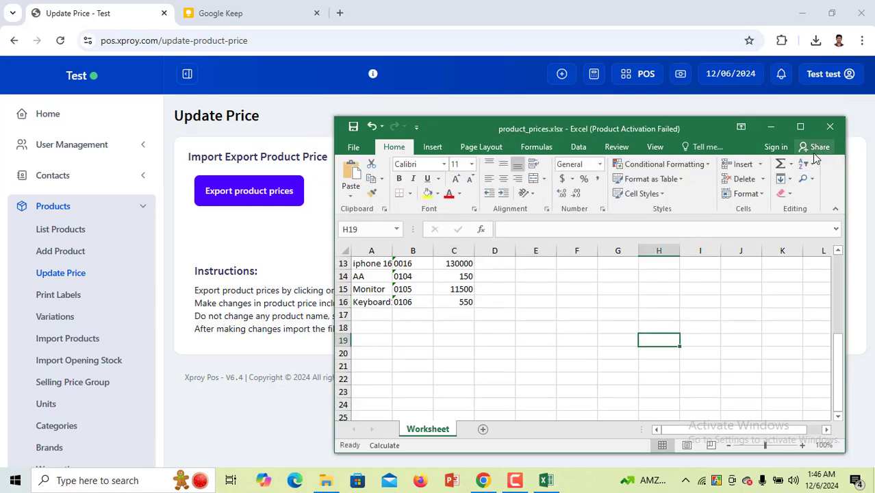
click(831, 127)
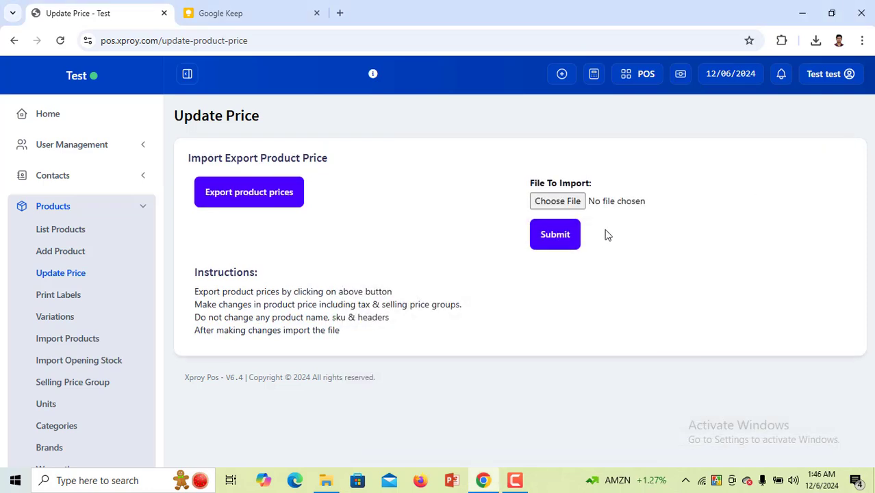
Choose the edited product_prices.xlsx from Downloads as the file to import and submit it on the Update Price page.
click(550, 200)
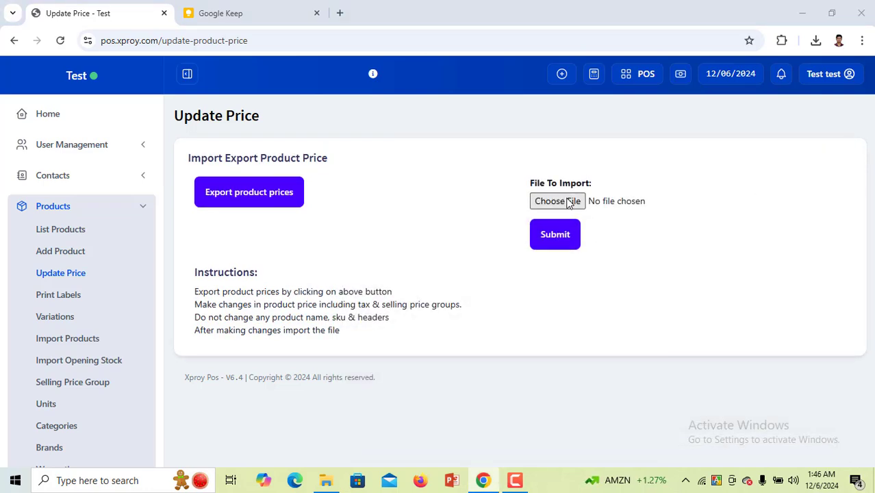
click(447, 129)
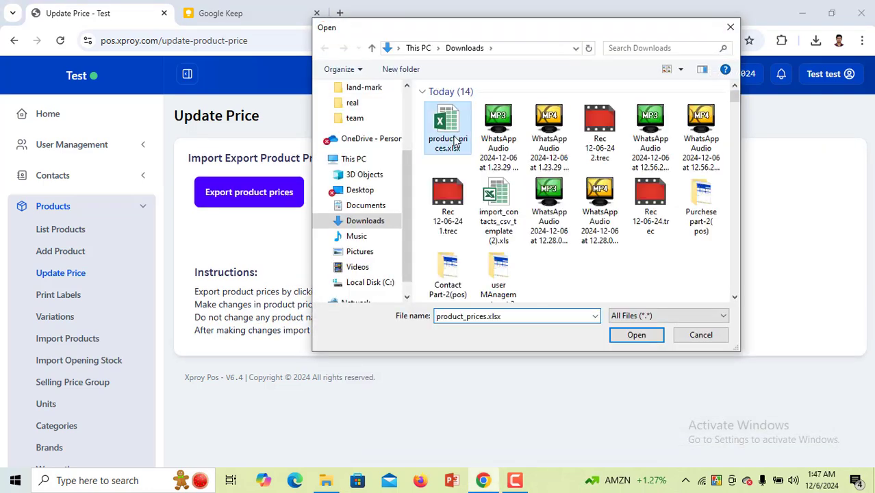
click(635, 334)
scroll(500, 325, down, 2)
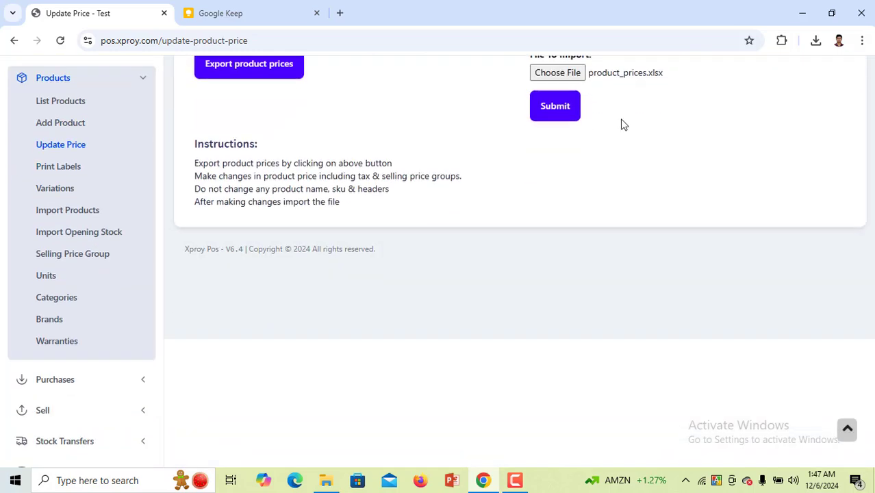
click(564, 115)
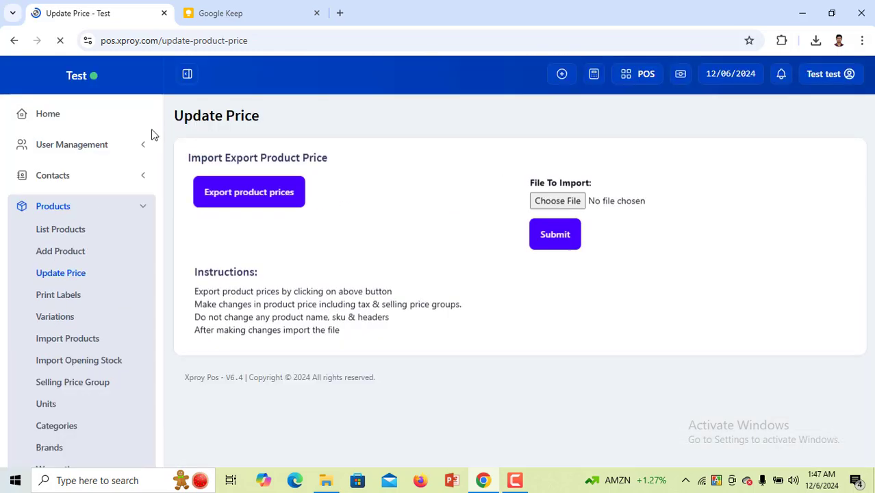
Open the product list and check the selling price in the Keyboard1 row.
click(65, 231)
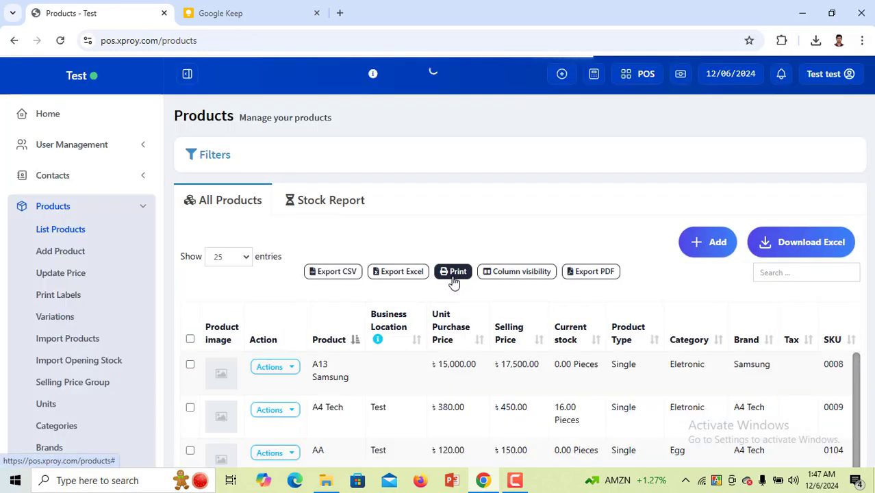
scroll(452, 281, down, 3)
scroll(458, 282, down, 3)
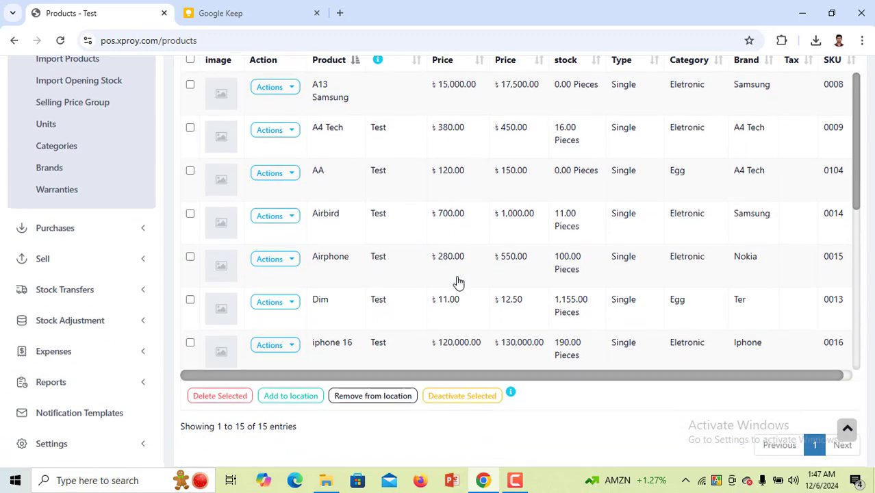
scroll(457, 282, up, 3)
scroll(381, 275, up, 1)
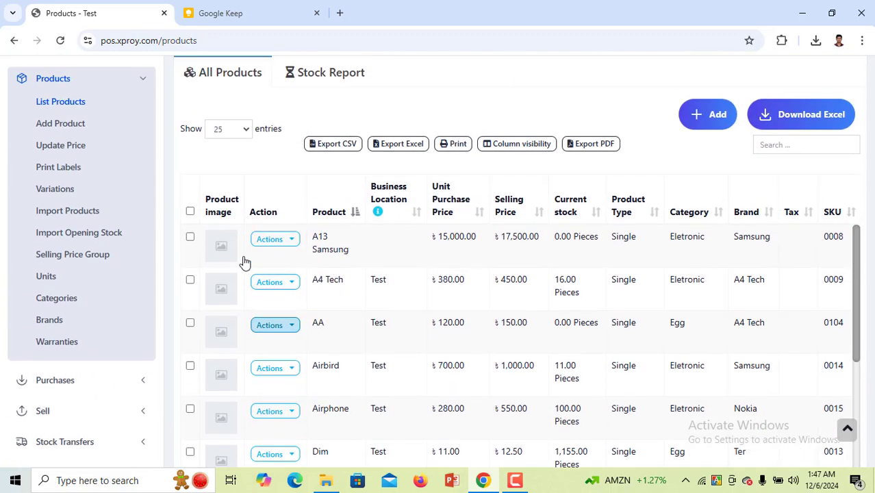
scroll(562, 266, down, 1)
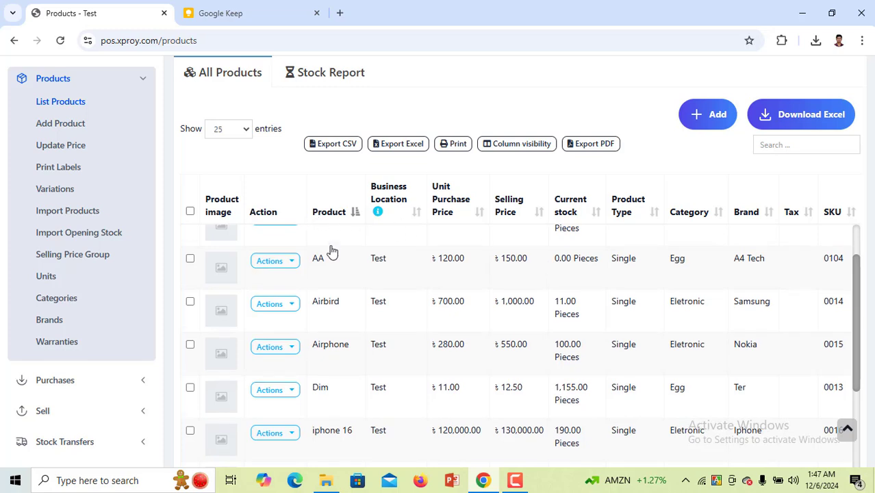
scroll(339, 275, down, 2)
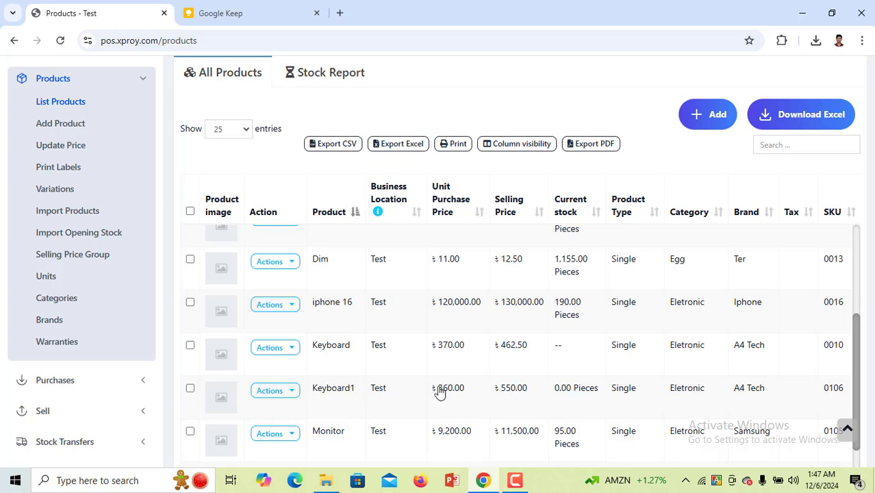
Add the Monitor product on the Print Labels page and set its number of labels to 90.
click(56, 168)
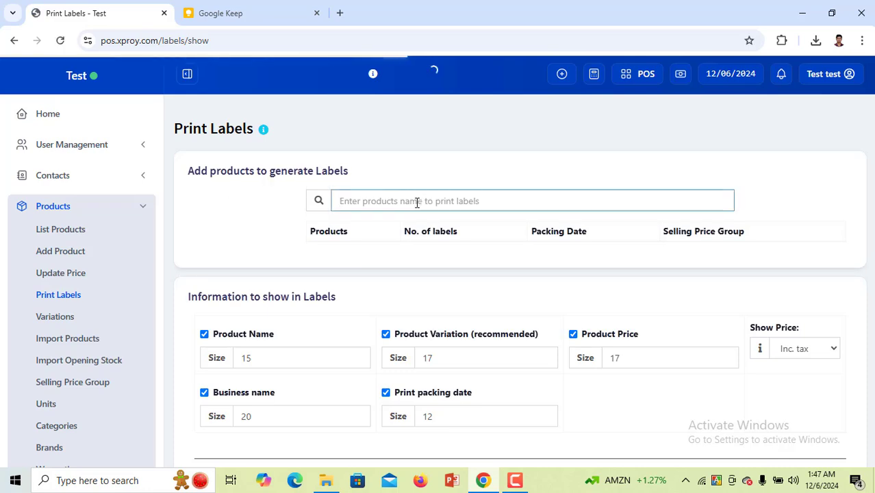
text(mon)
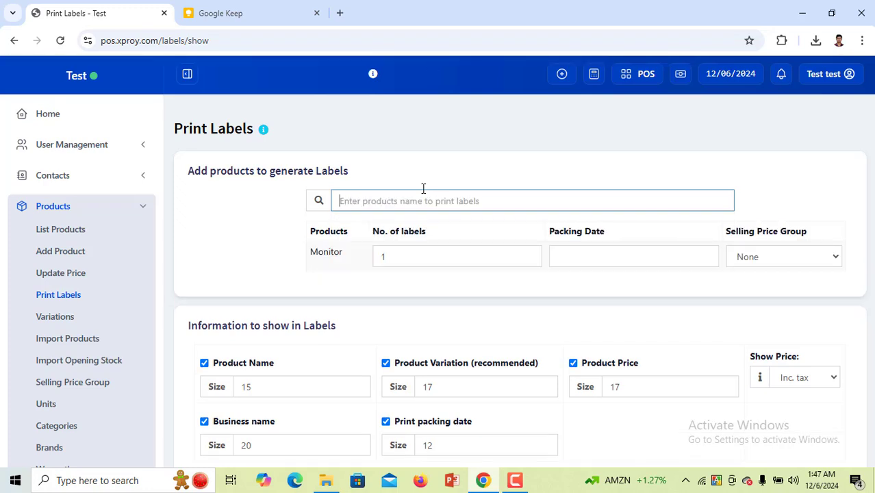
double_click(397, 256)
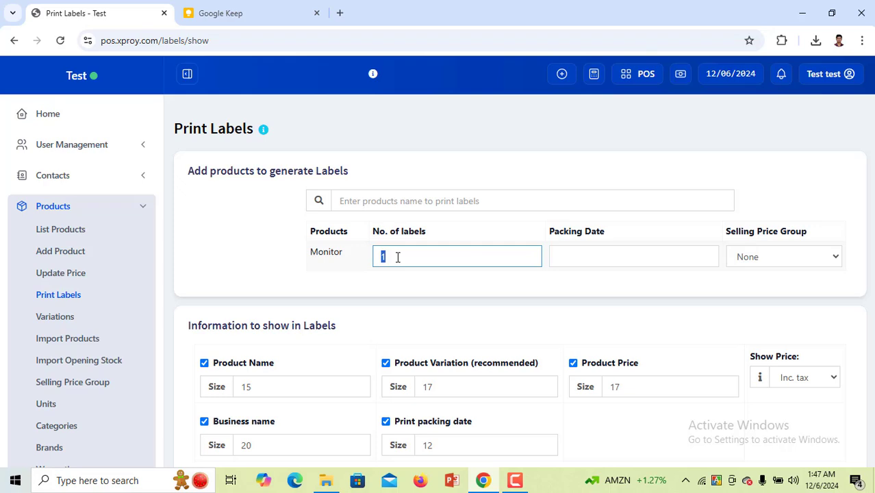
click(399, 289)
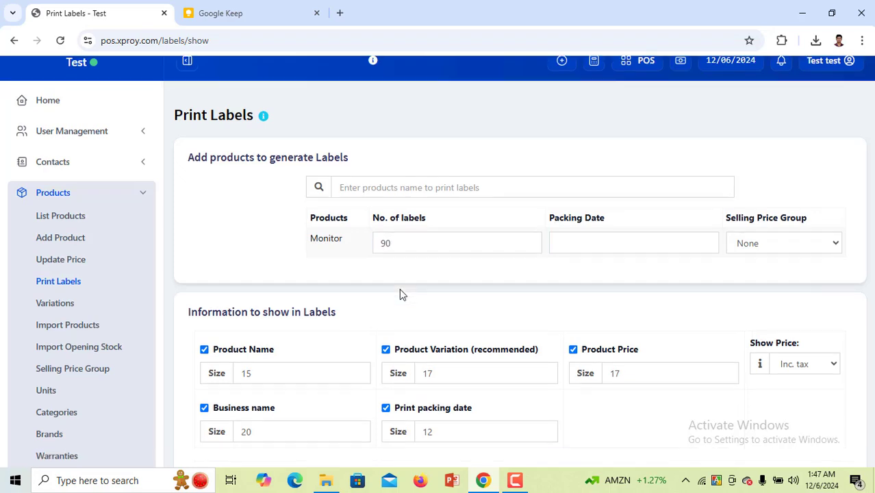
Keep the Monitor label's selling price group at None and set its packing date to 12/06/2024.
scroll(400, 288, down, 2)
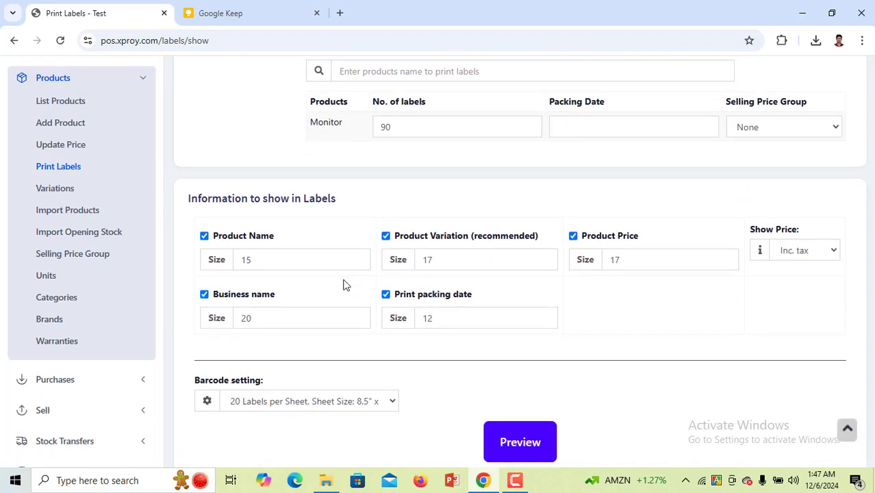
click(775, 125)
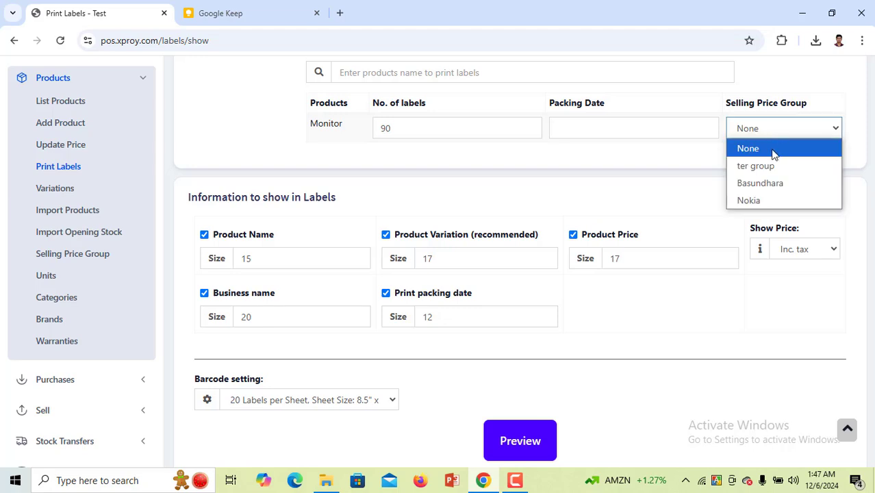
click(612, 134)
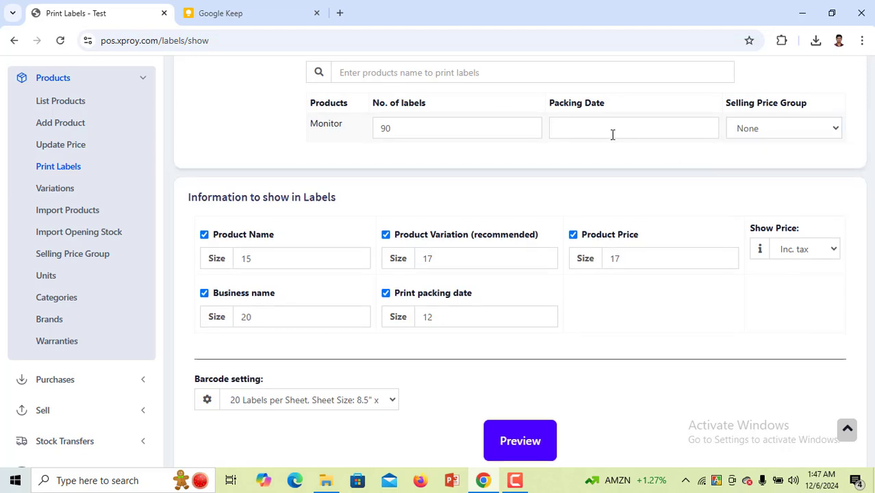
click(611, 121)
click(655, 211)
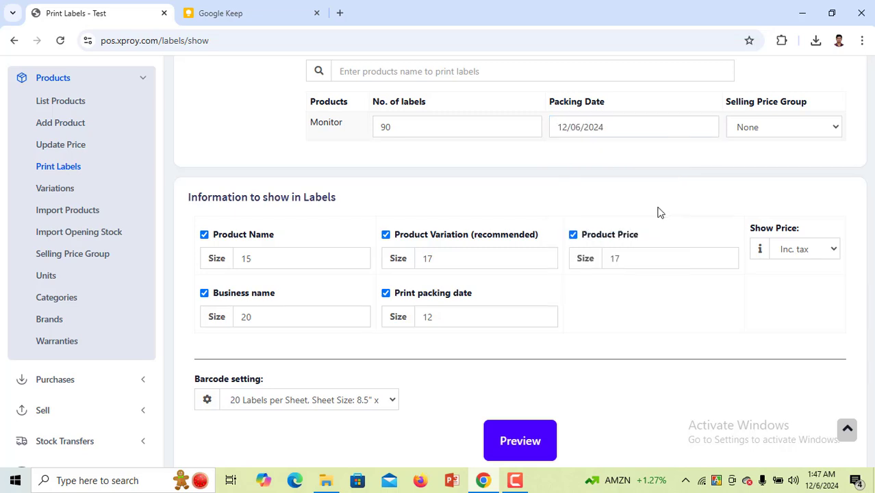
Review the size settings of the information shown in labels and generate the preview of the Monitor labels.
scroll(528, 199, down, 2)
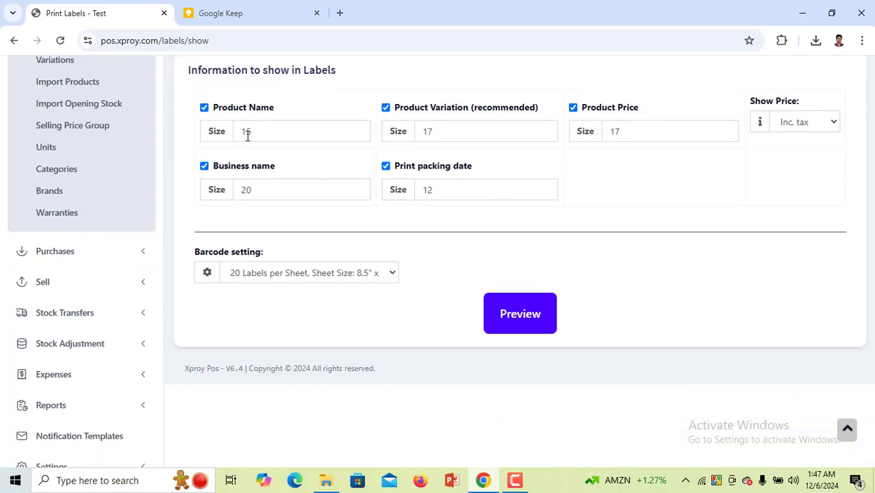
double_click(259, 132)
click(452, 132)
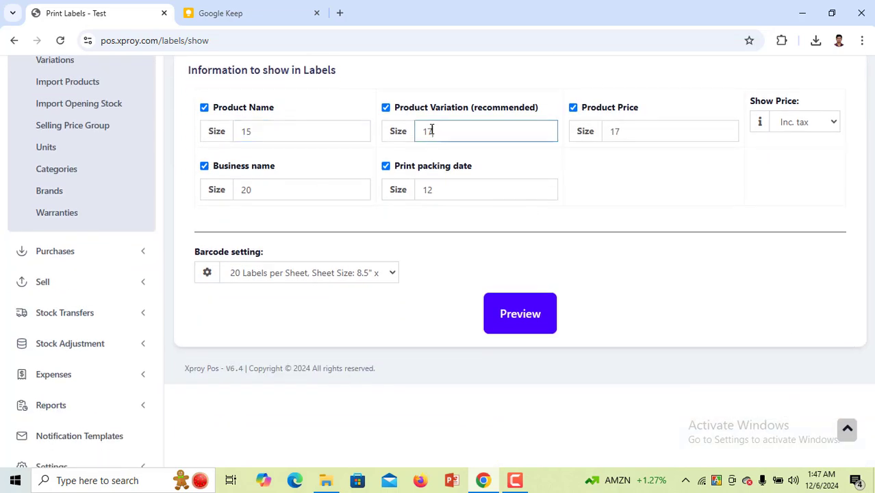
double_click(526, 128)
double_click(634, 131)
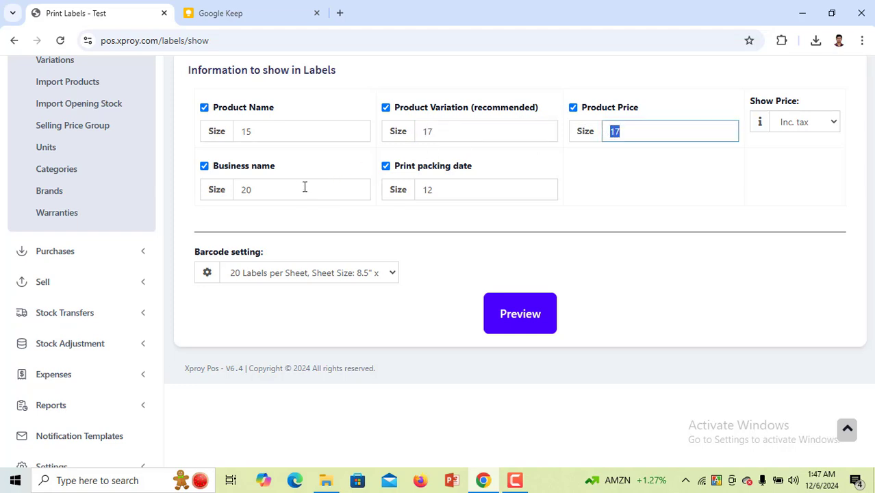
double_click(243, 189)
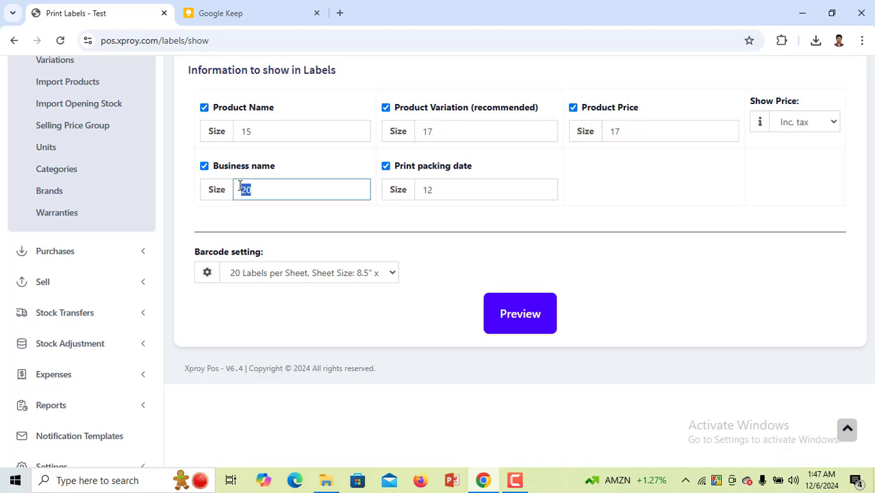
click(538, 328)
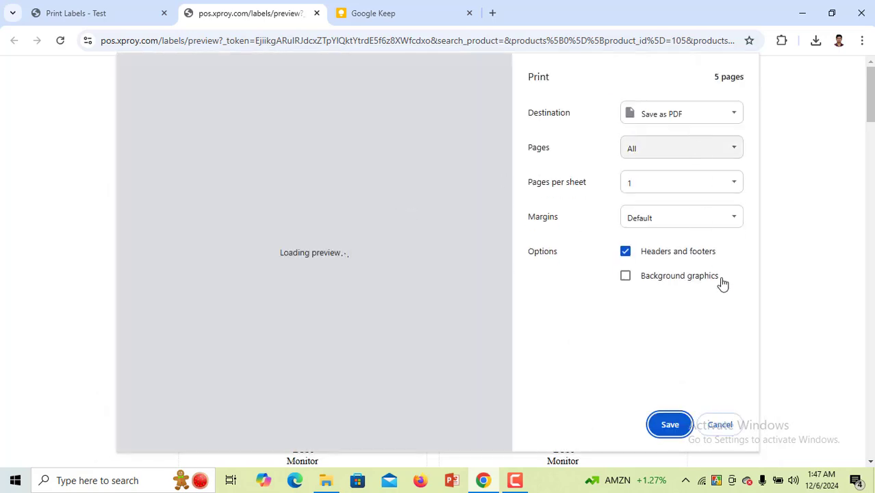
Cancel printing, look through the previewed Monitor labels and return to the Print Labels page.
click(720, 422)
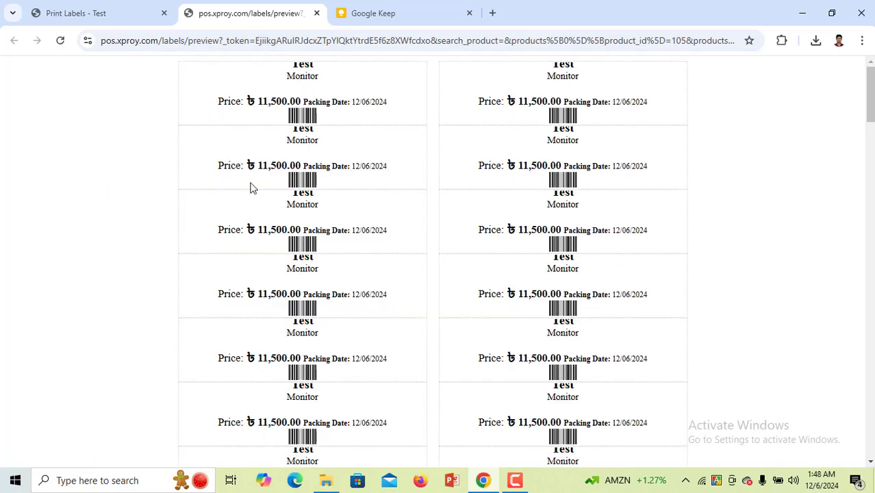
scroll(336, 168, down, 10)
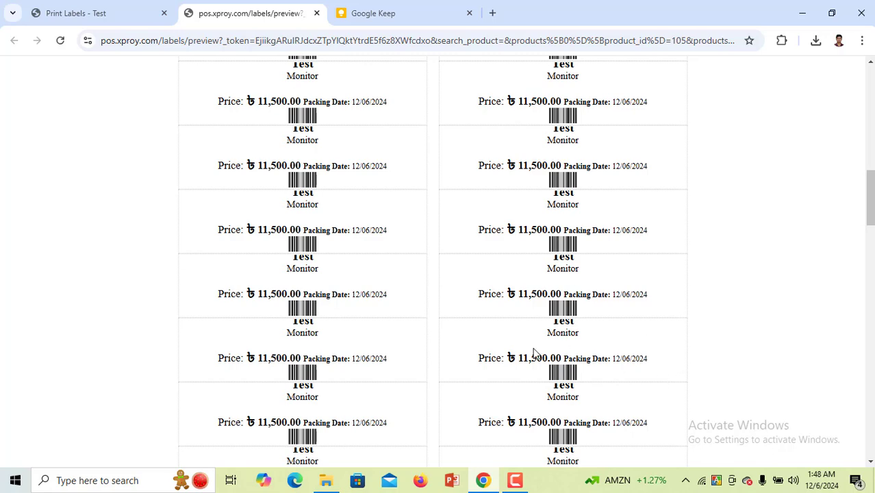
scroll(145, 217, down, 15)
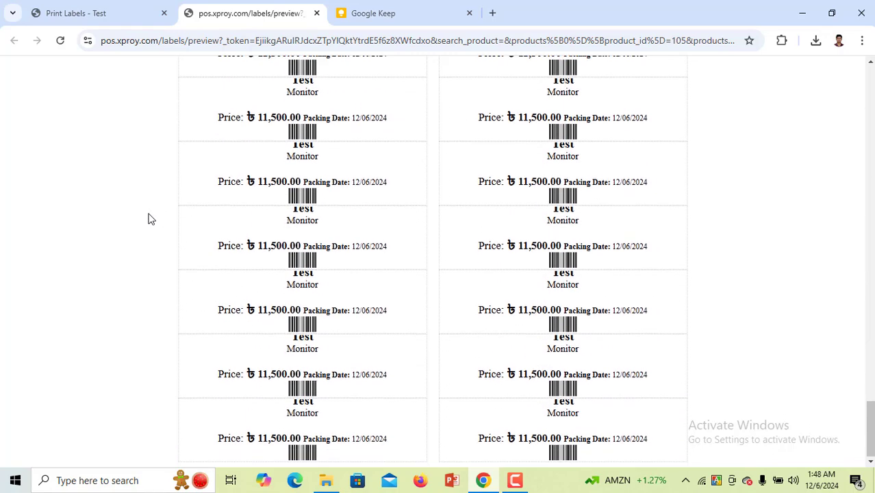
click(130, 11)
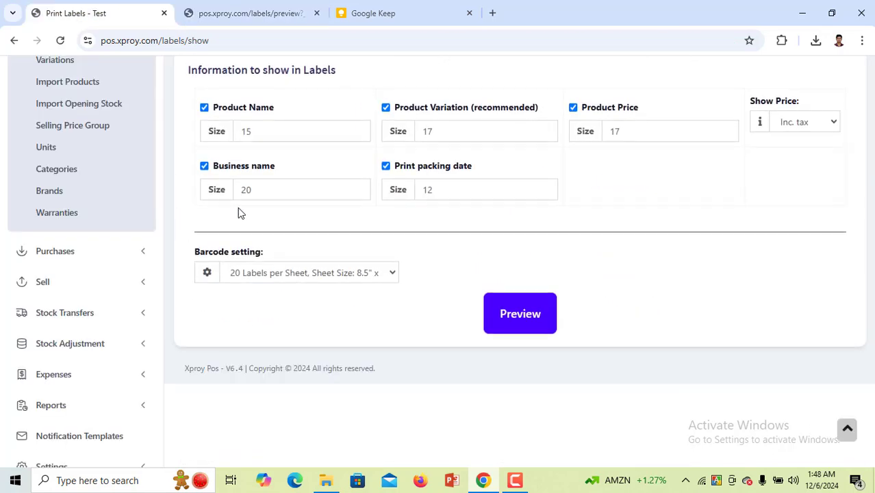
Open the Variations page and bring up a blank Add Variation form to look at its name and value fields.
scroll(54, 187, up, 2)
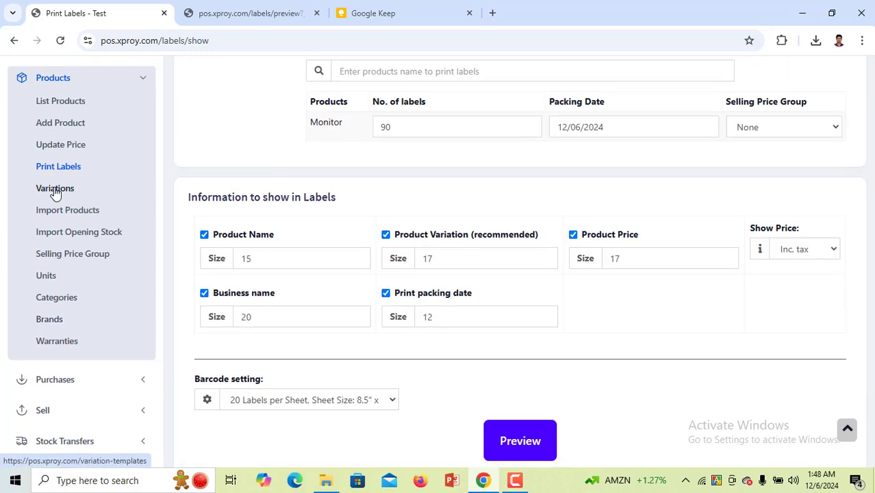
click(54, 189)
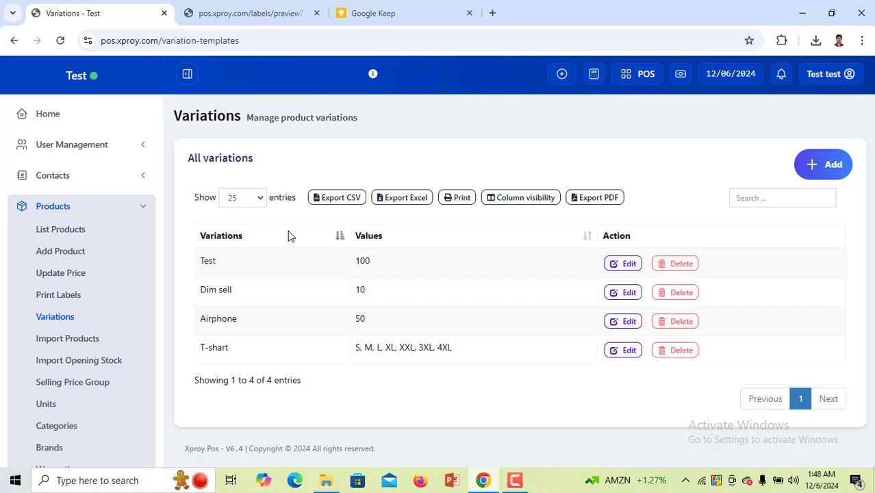
click(815, 172)
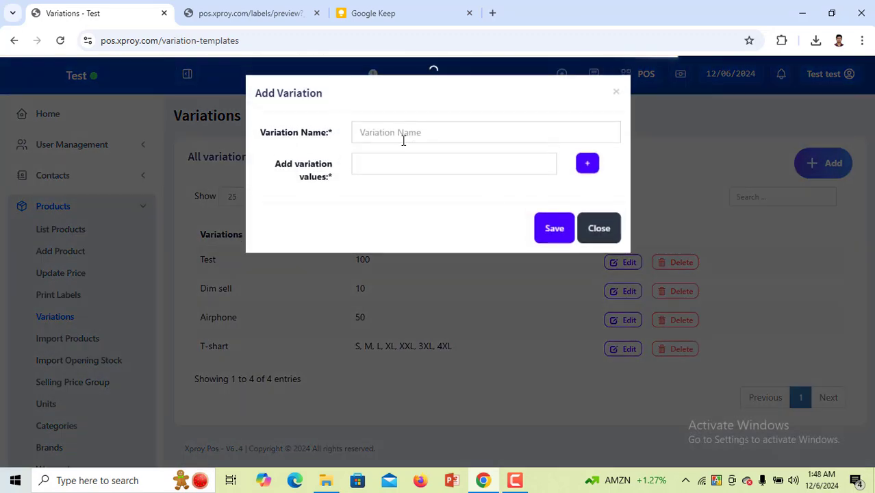
click(404, 133)
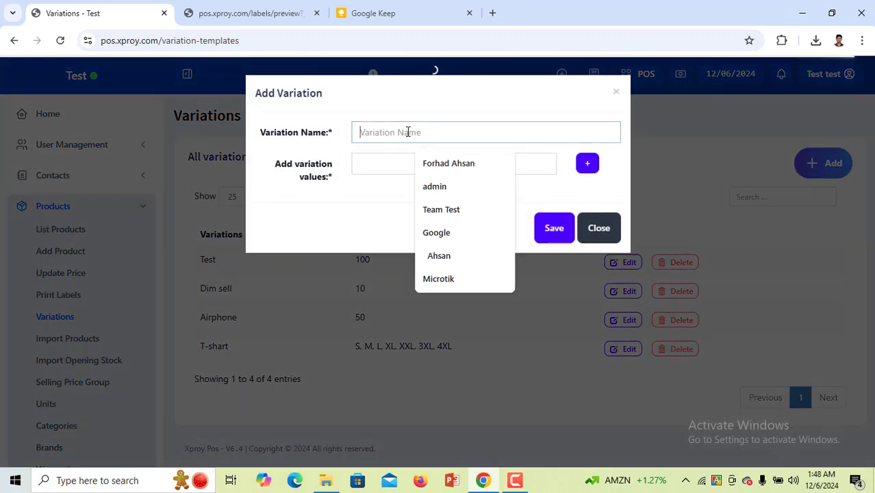
click(381, 163)
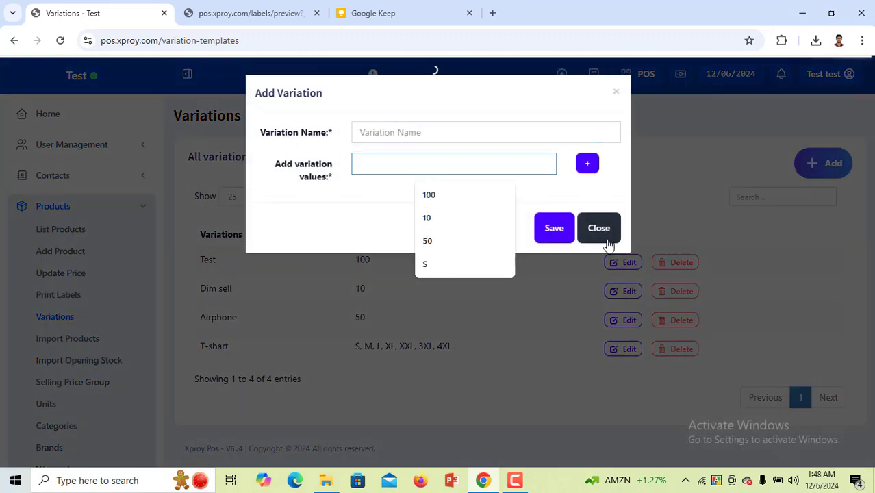
Try adding and removing extra value rows in the Add Variation form and close it without saving.
click(584, 171)
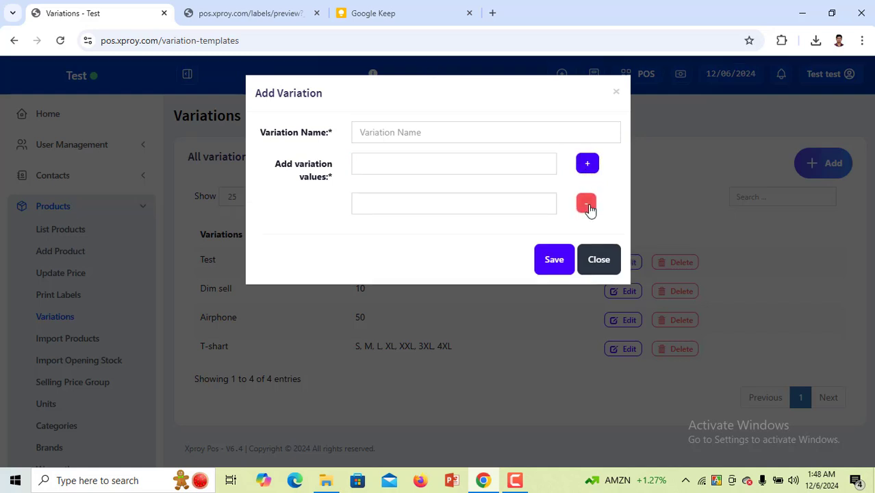
click(589, 206)
click(589, 167)
click(589, 167)
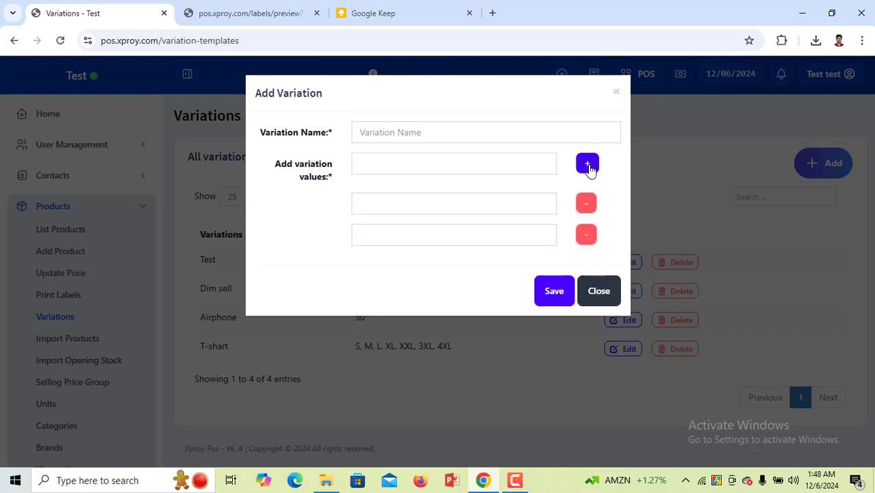
click(589, 168)
click(589, 167)
click(589, 167)
click(588, 167)
click(588, 167)
click(589, 167)
click(588, 167)
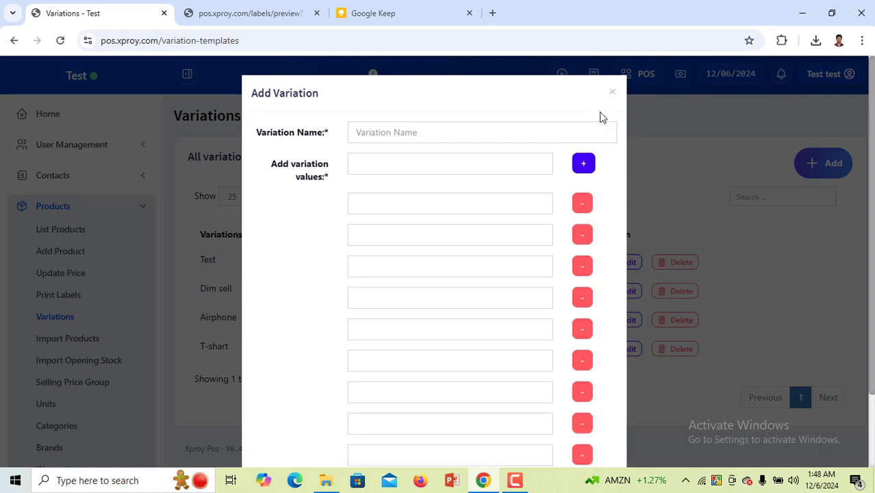
key(Escape)
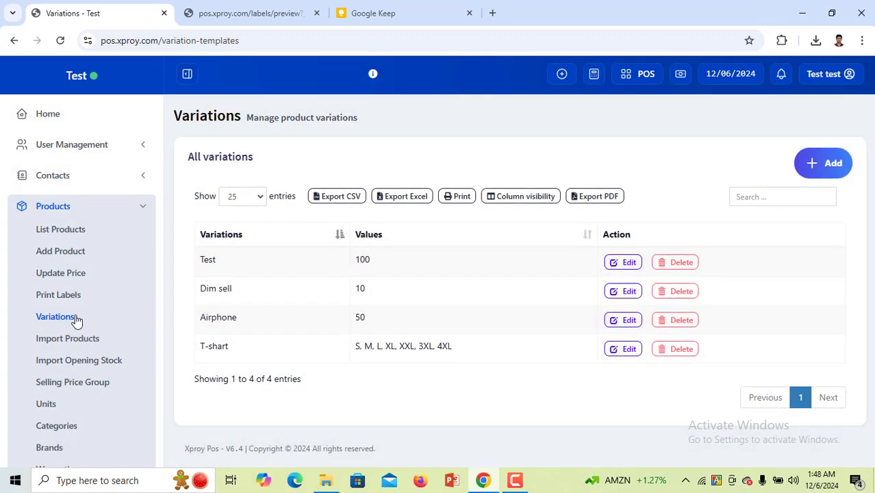
Open the Import Products page and download its template file.
click(78, 339)
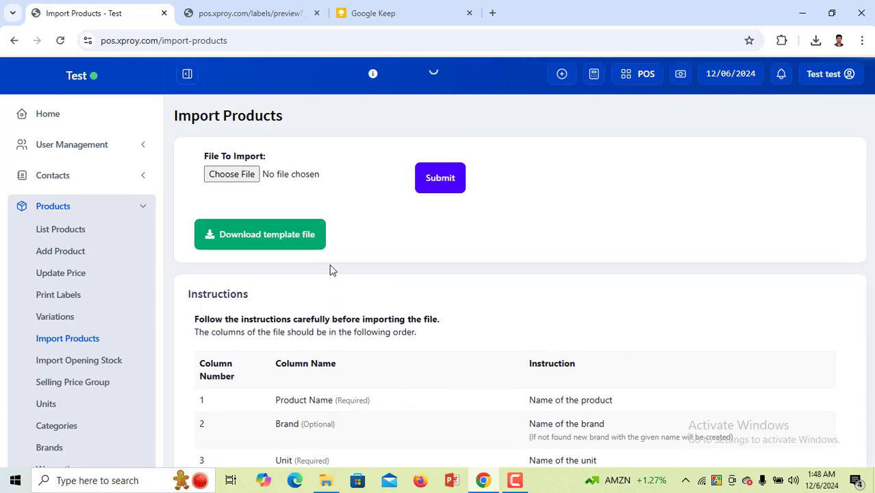
click(246, 245)
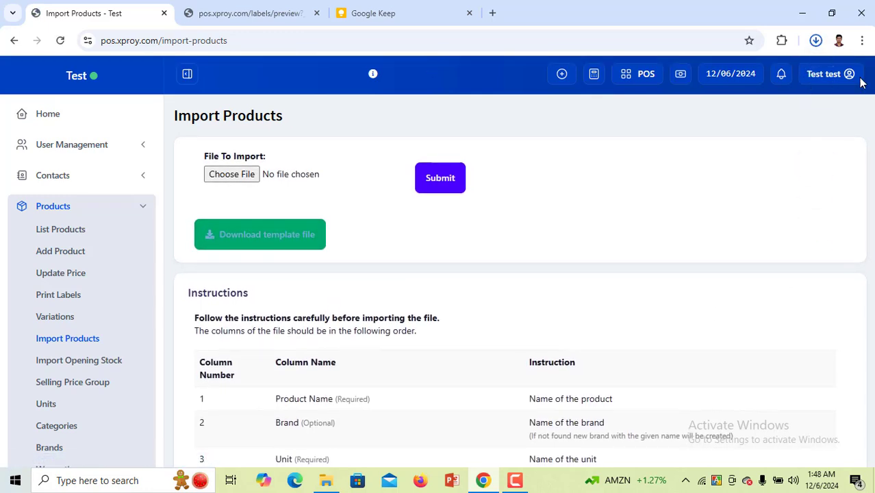
Examine the column instructions on the Import Products page and view the import file selection without choosing a file.
scroll(445, 227, down, 3)
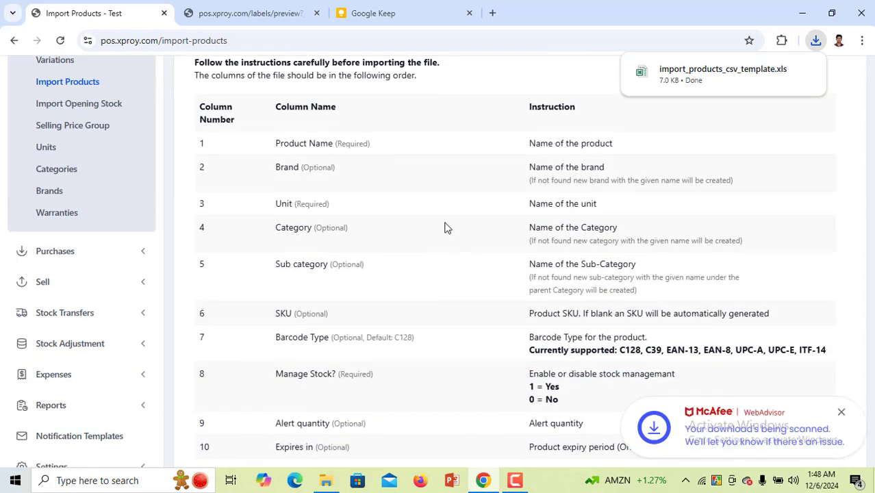
drag(281, 112, 574, 117)
click(280, 137)
triple_click(281, 138)
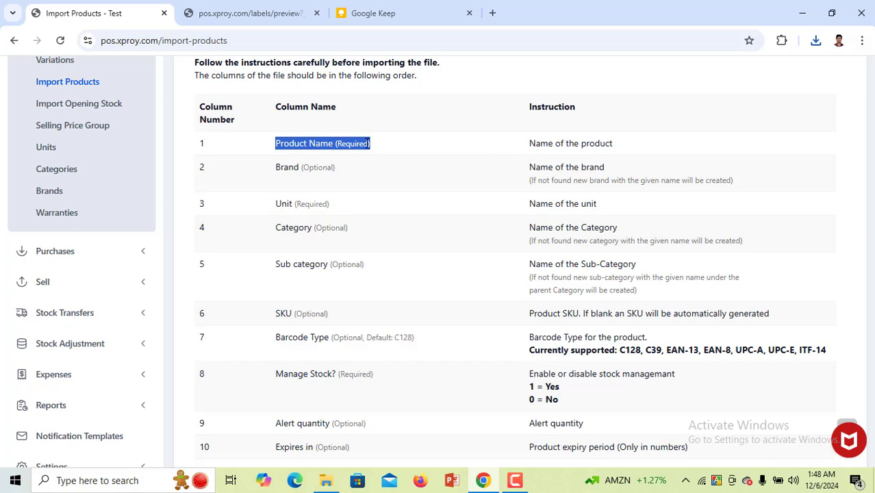
drag(367, 144, 642, 147)
click(642, 146)
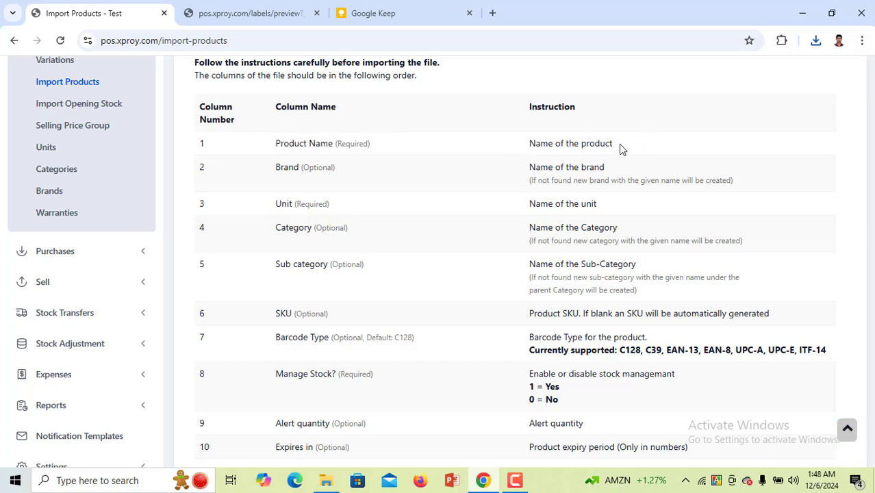
triple_click(591, 143)
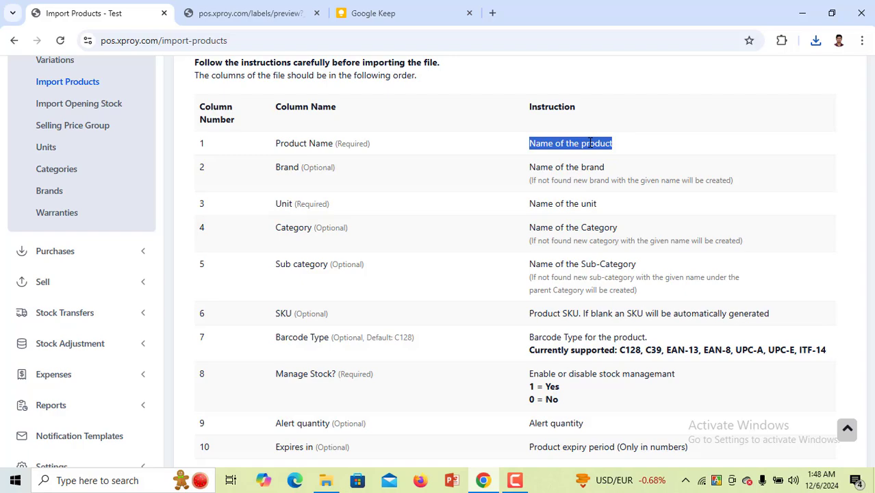
scroll(591, 142, down, 6)
scroll(601, 134, up, 10)
click(248, 175)
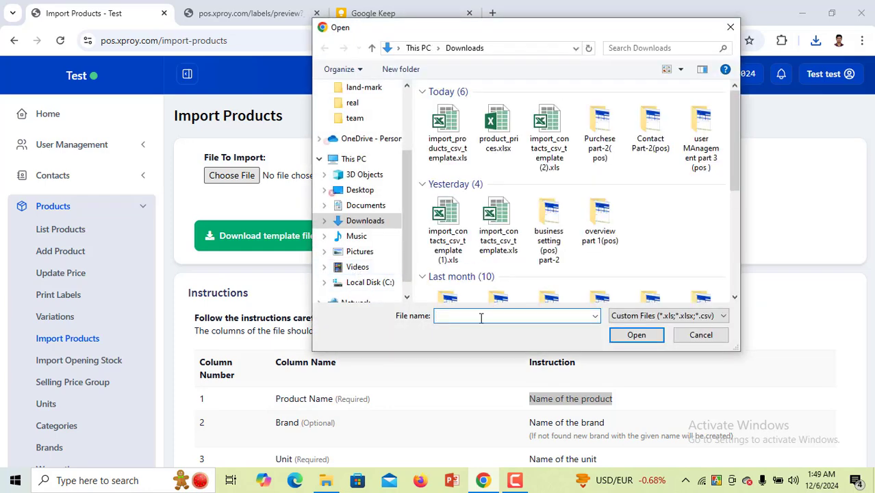
click(702, 335)
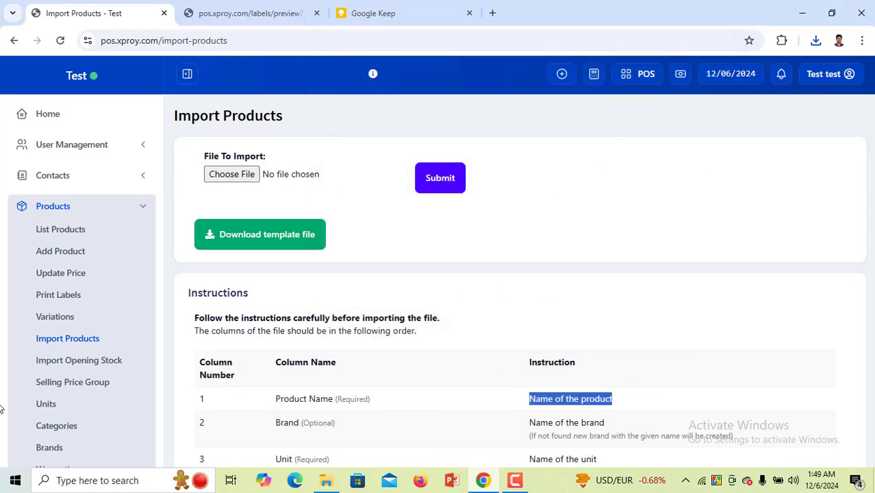
Open the Import Opening Stock page, read its column instructions and view the import file selection without choosing a file.
click(88, 364)
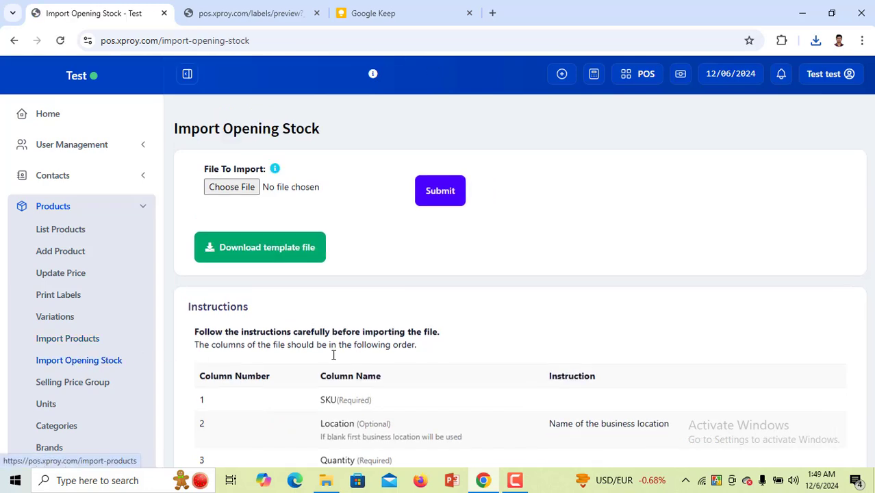
scroll(352, 356, down, 3)
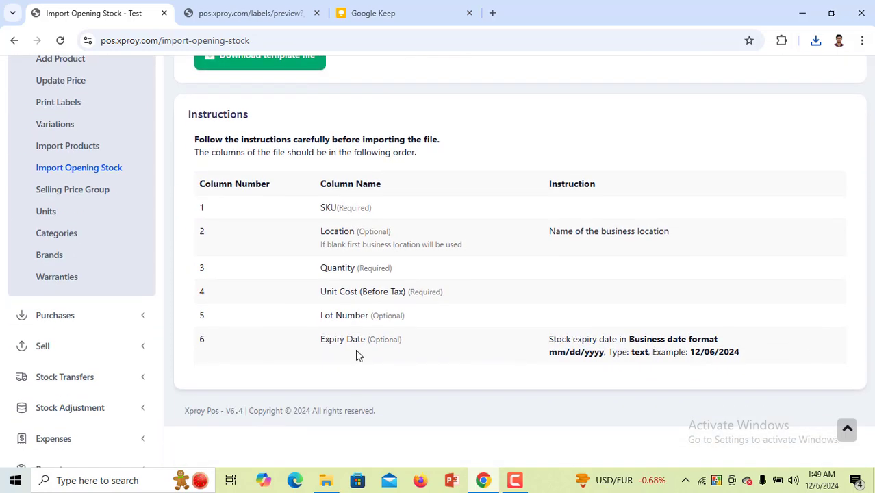
scroll(359, 350, up, 3)
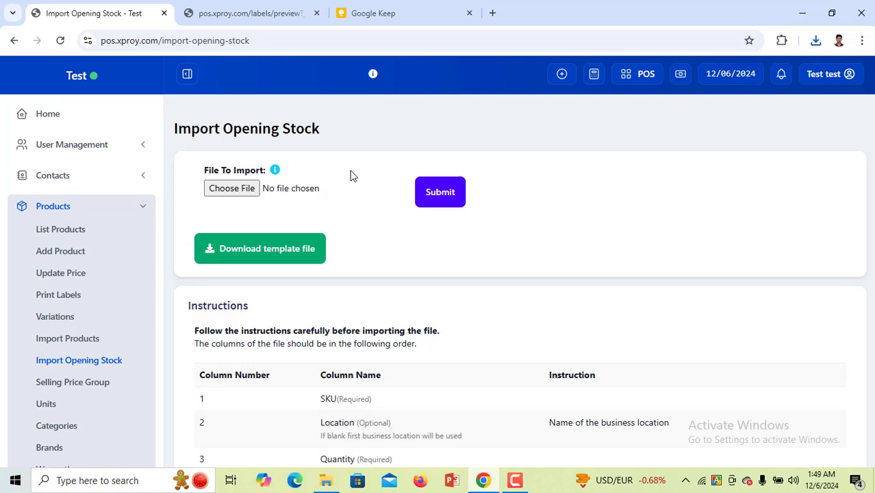
click(224, 193)
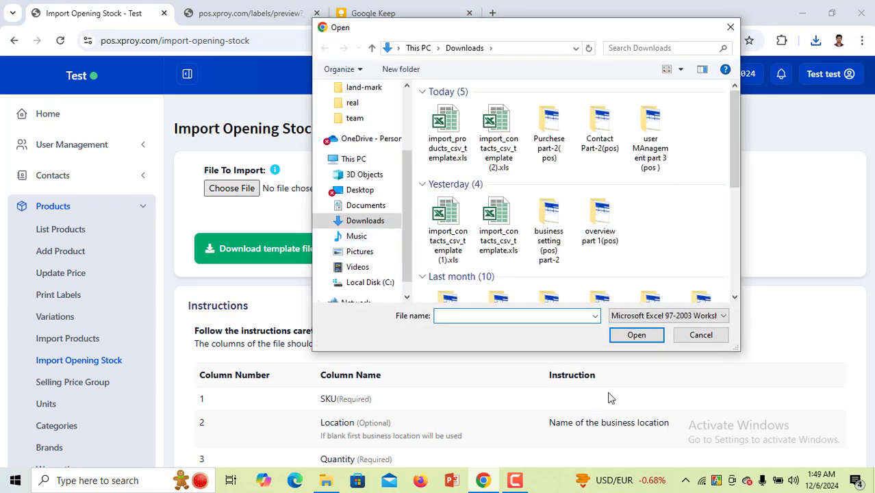
click(688, 336)
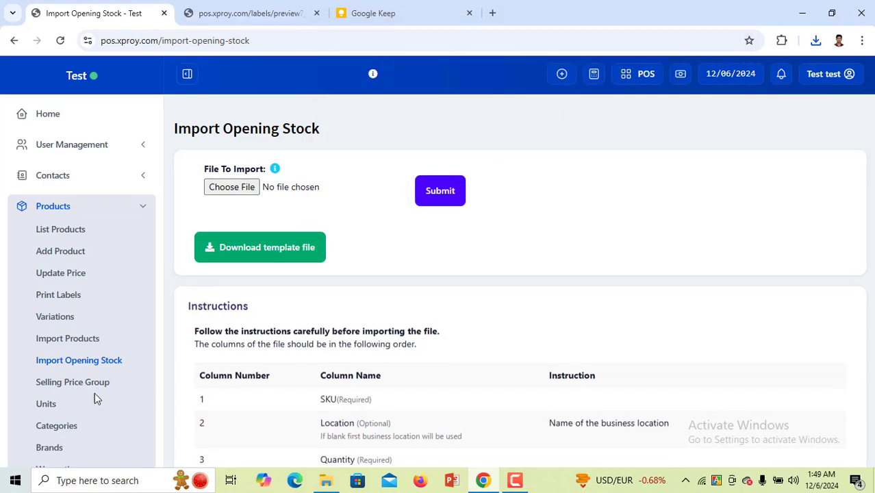
Add a selling price group named Monitor with the description Say on the Selling Price Group page and save it.
click(83, 383)
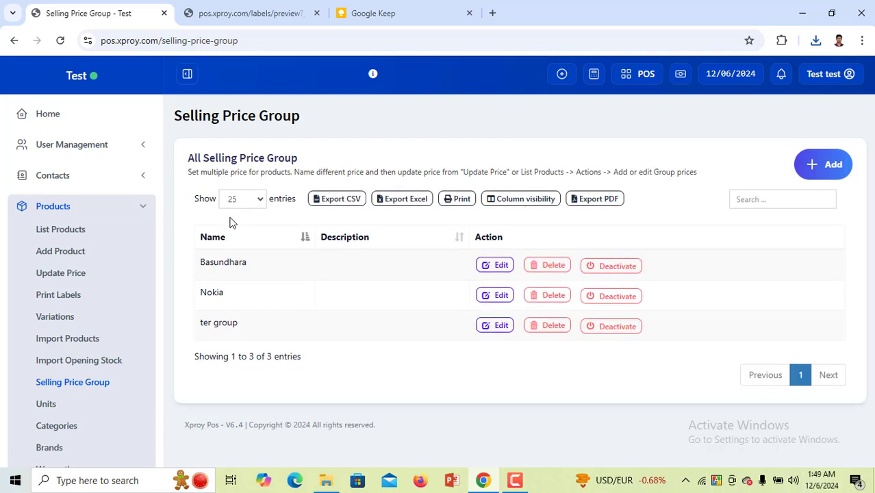
click(830, 164)
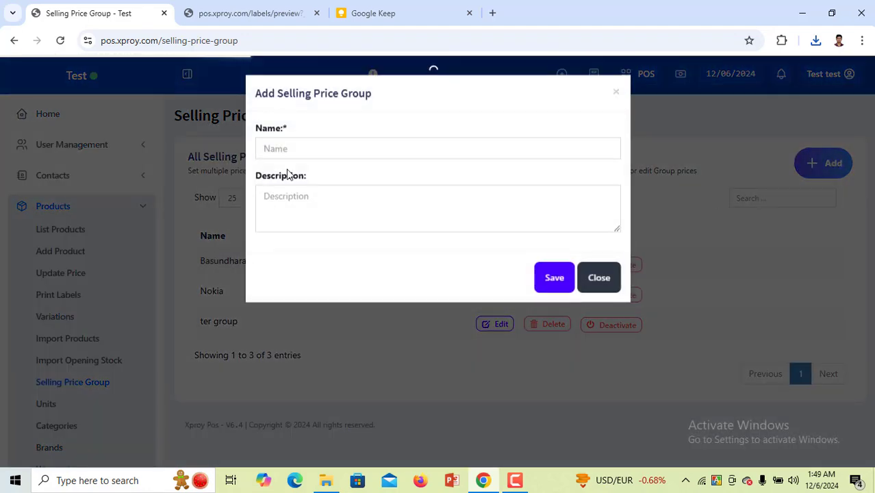
click(293, 150)
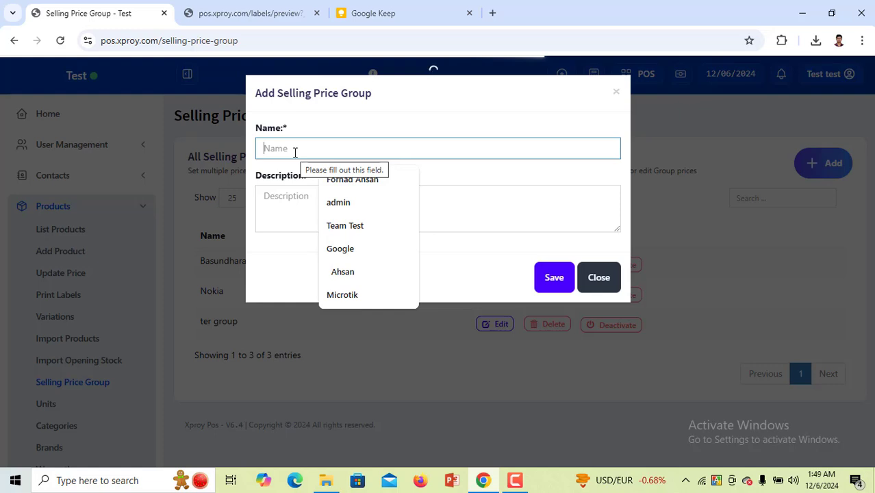
text(Mo)
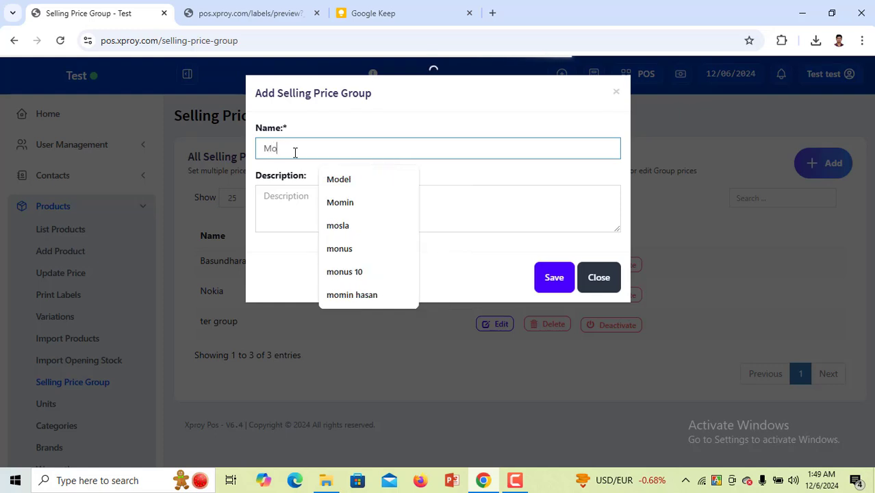
text(nitor)
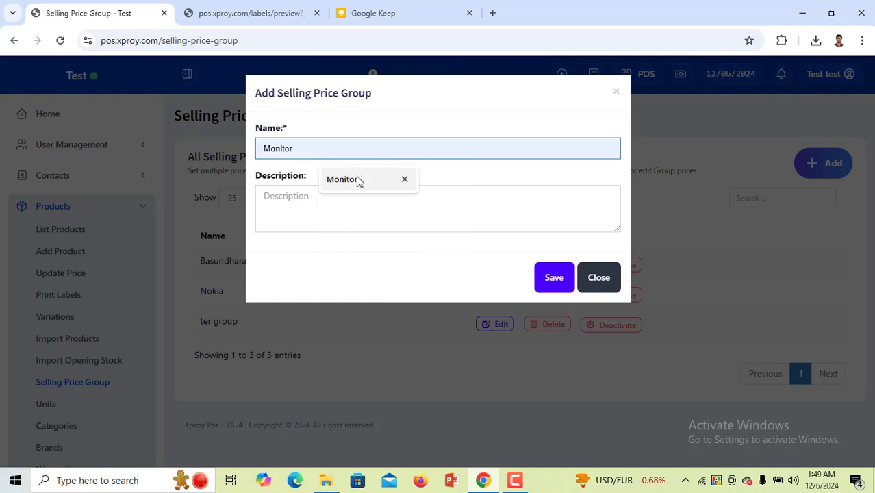
click(356, 180)
click(336, 195)
text(Say)
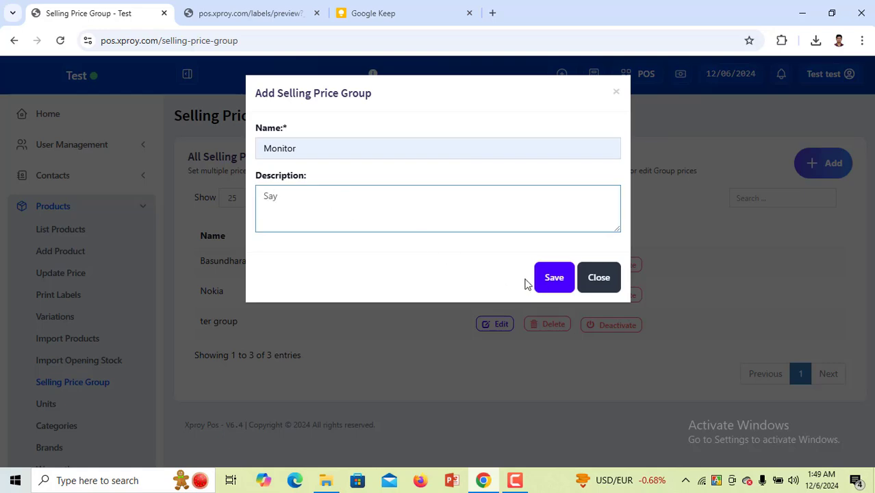
click(544, 277)
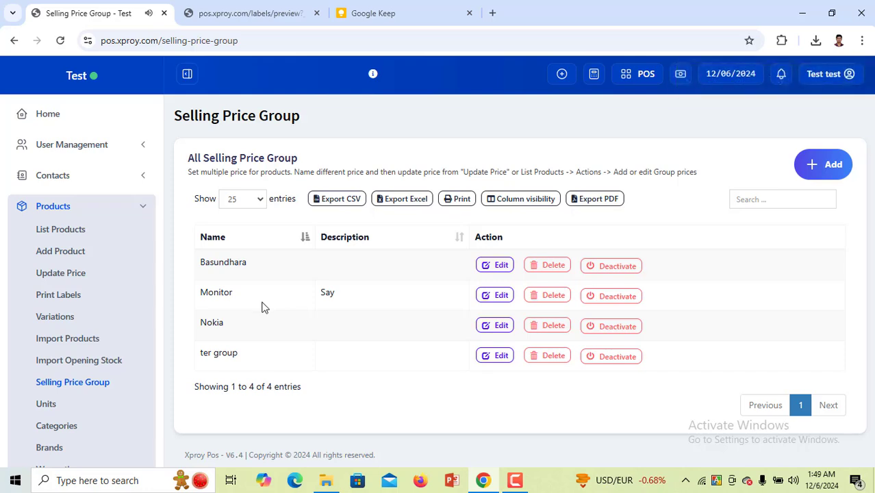
Open the Units page and review the listed units with their short names and decimal settings.
scroll(39, 361, down, 2)
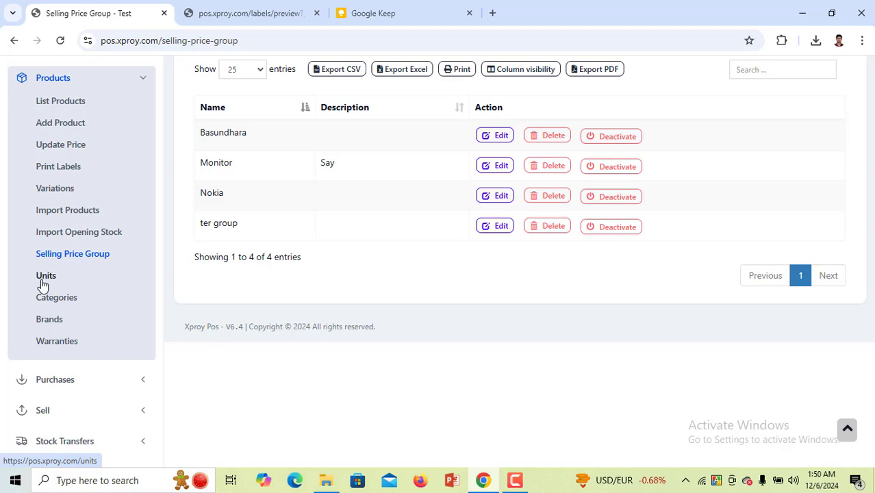
click(43, 281)
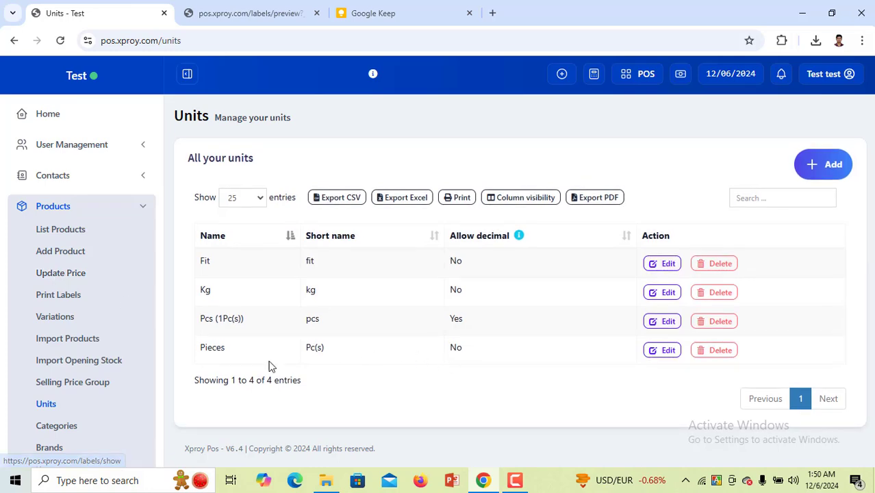
Open the Categories page and add a product category named IT, leaving its code and description empty.
scroll(61, 409, down, 2)
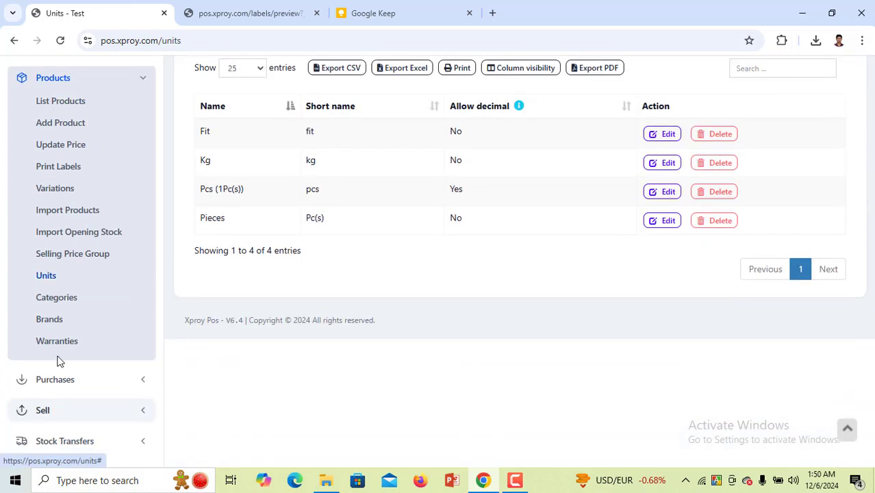
click(72, 299)
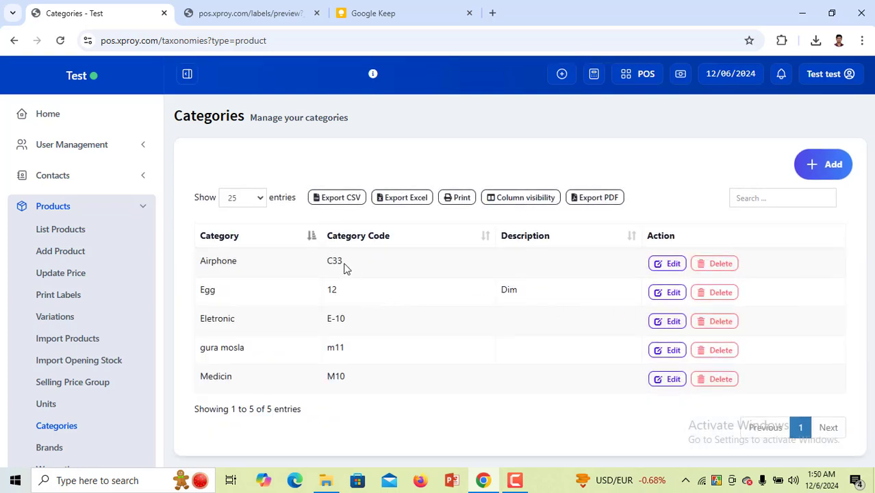
drag(344, 267, 633, 209)
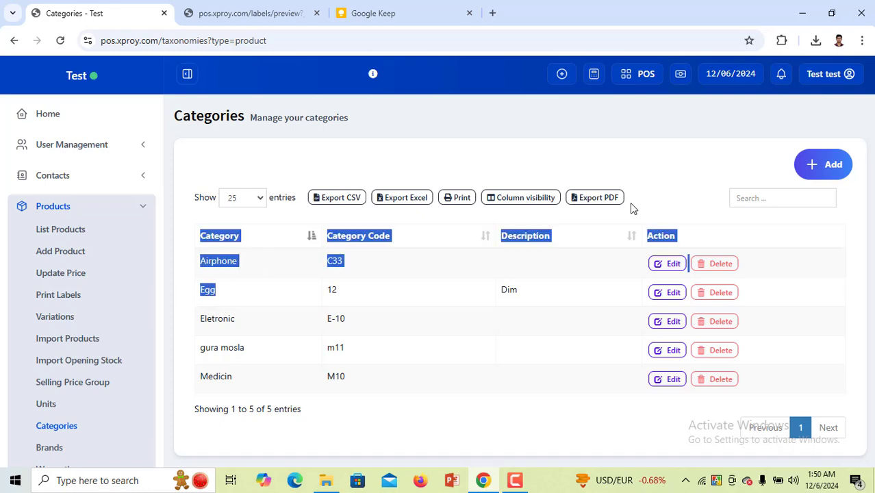
click(818, 168)
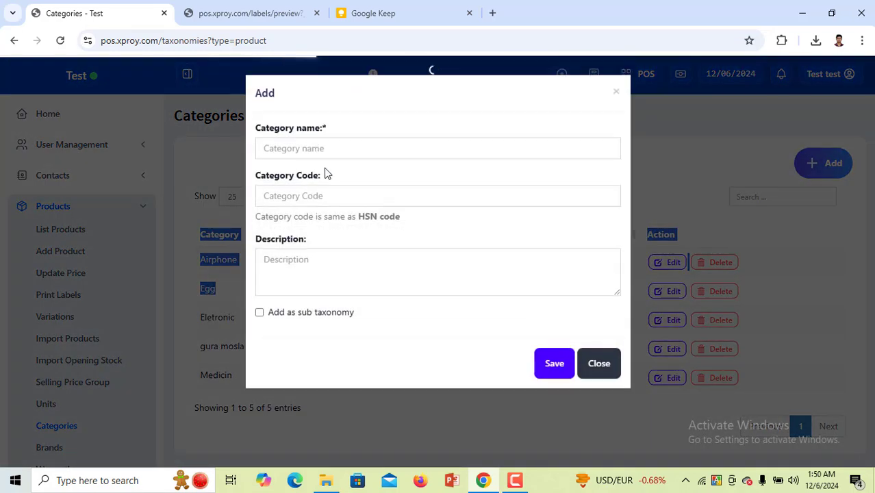
click(339, 153)
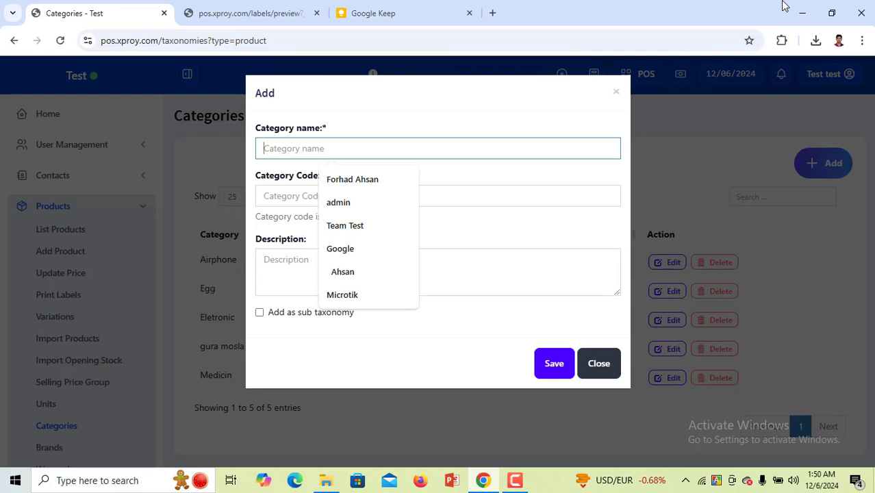
text(I)
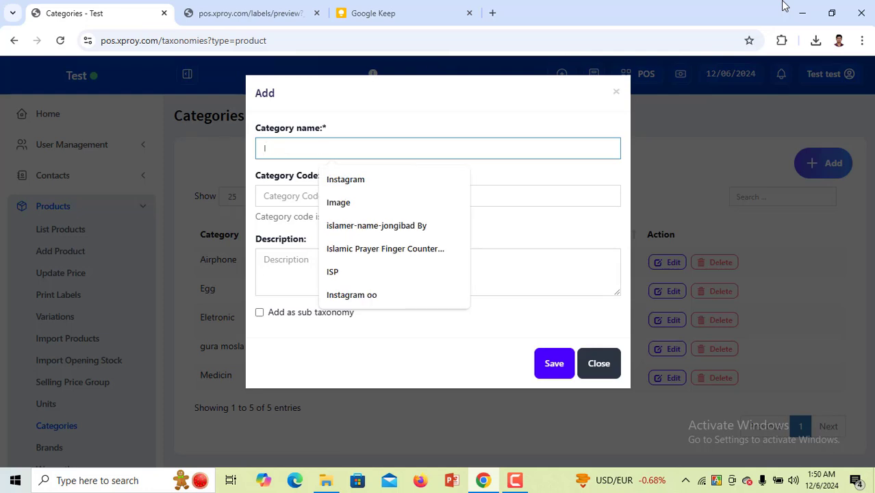
text(T)
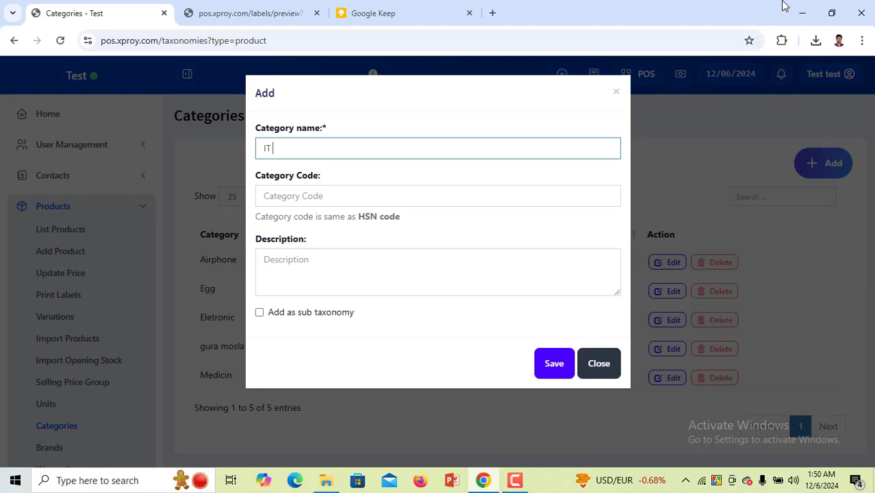
click(274, 197)
click(283, 260)
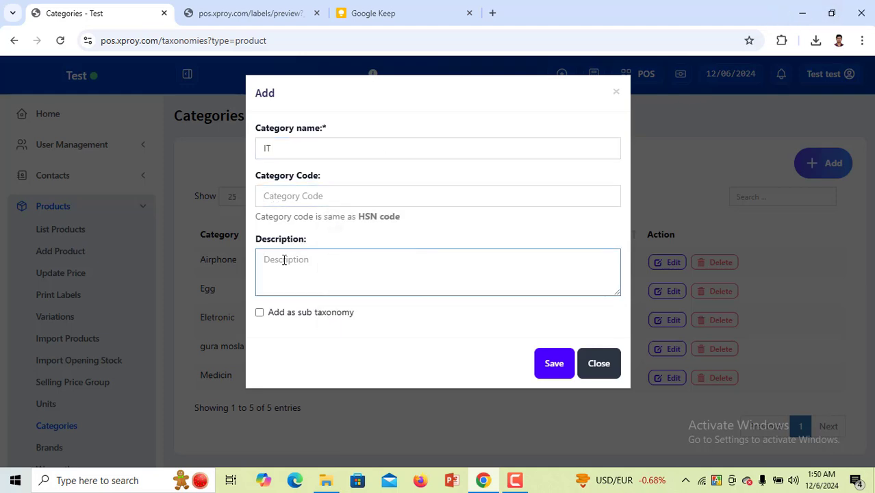
click(556, 364)
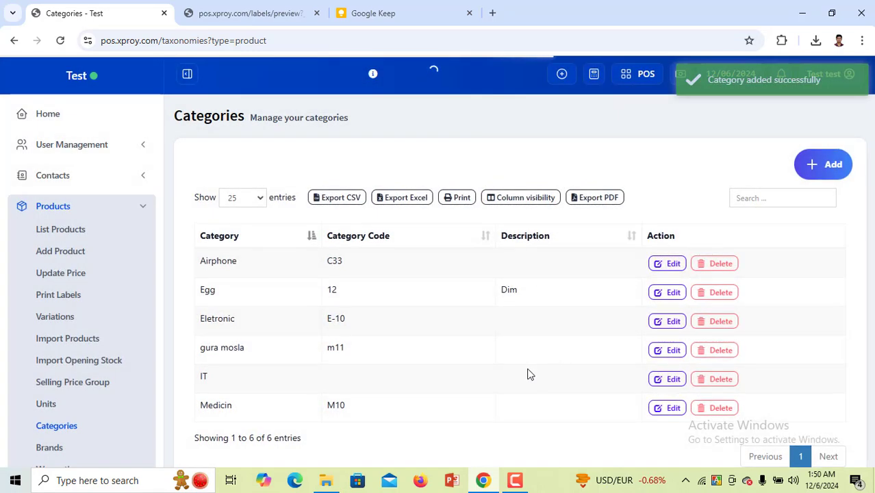
double_click(204, 377)
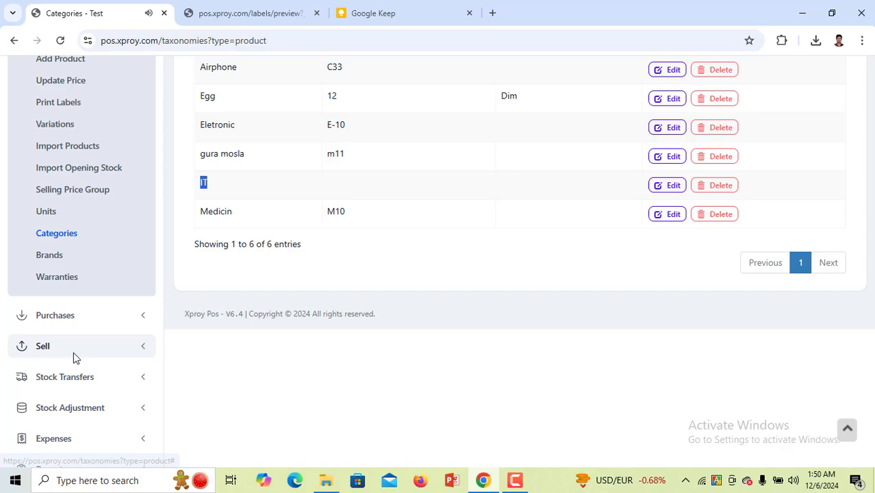
Open the Brands page, add a brand named Rayens without a short description and save it.
click(54, 257)
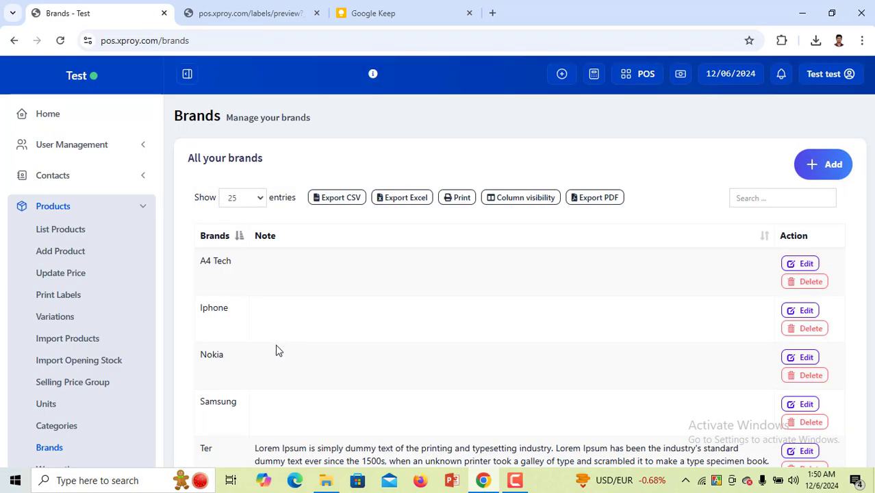
scroll(278, 348, down, 5)
scroll(282, 347, up, 5)
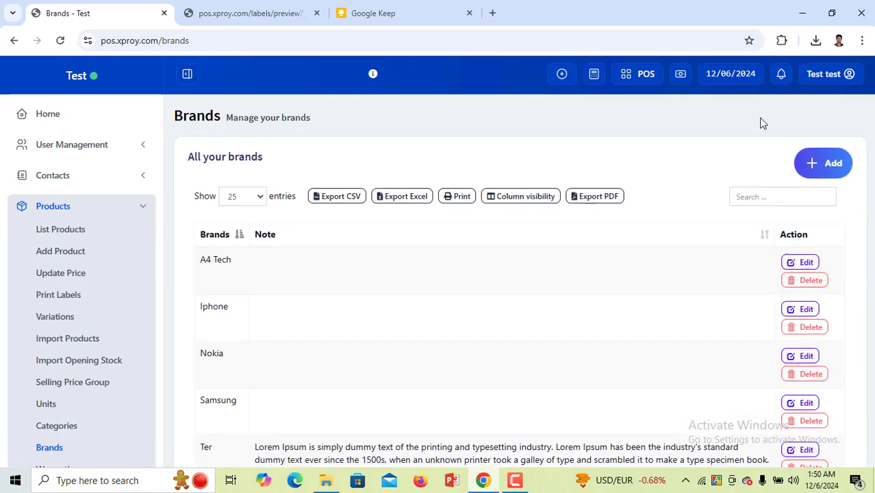
click(819, 166)
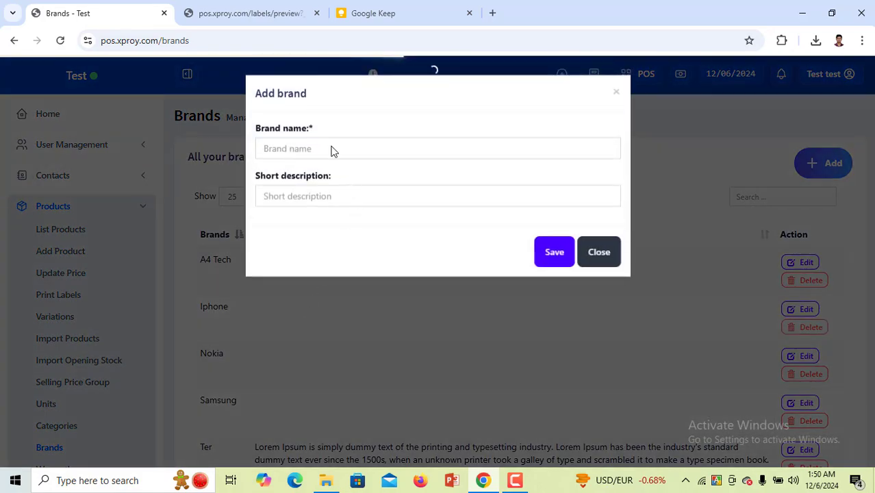
click(294, 148)
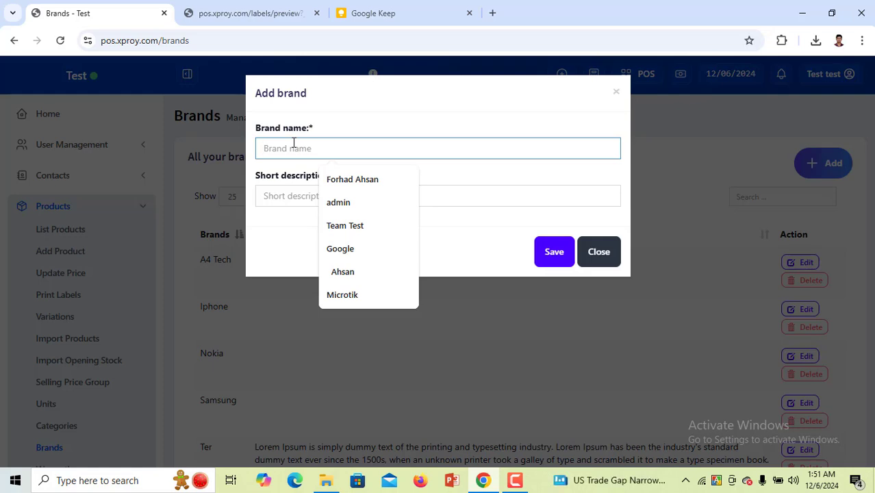
text(Rayens)
click(329, 190)
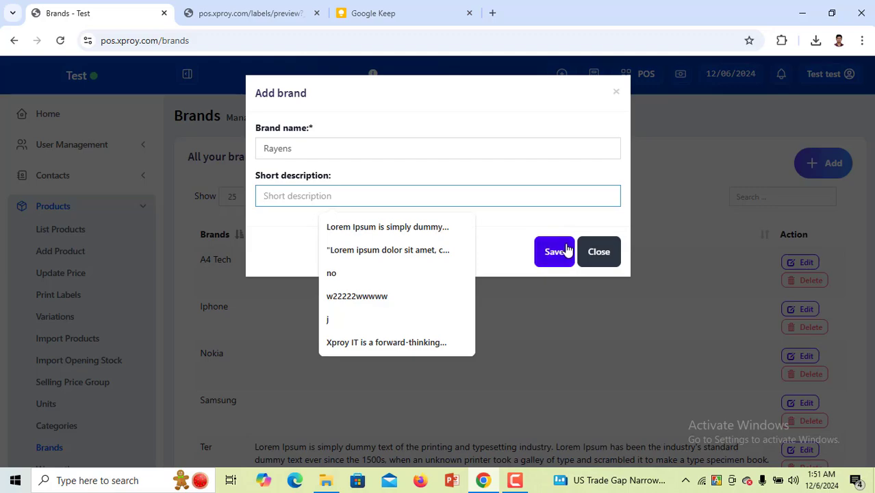
click(567, 251)
right_click(224, 428)
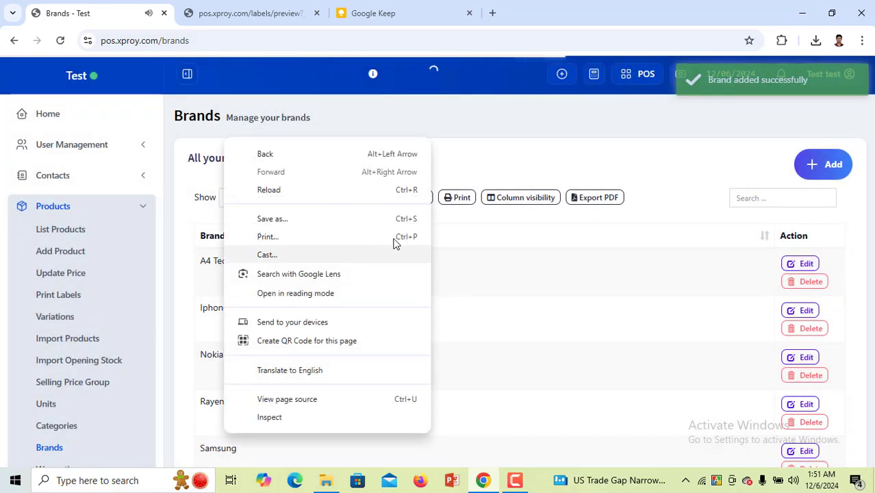
click(534, 154)
Open the Warranties page and start a new warranty named Monitor.
scroll(27, 322, down, 4)
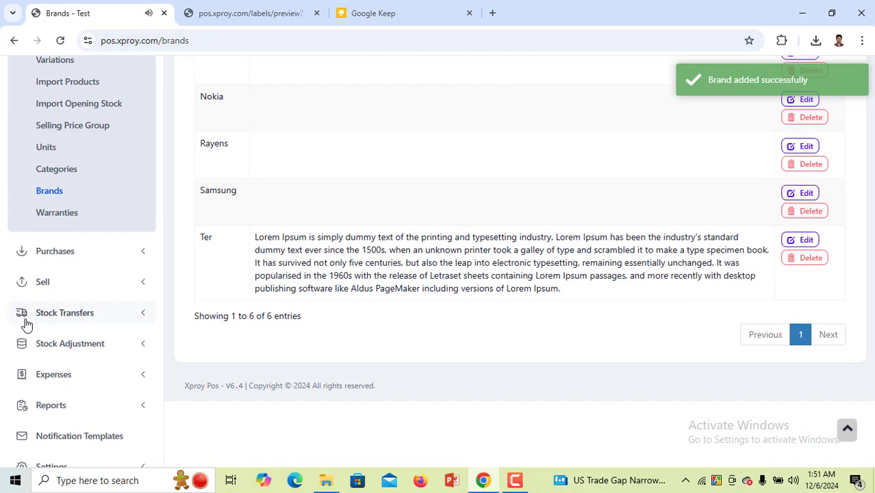
click(63, 217)
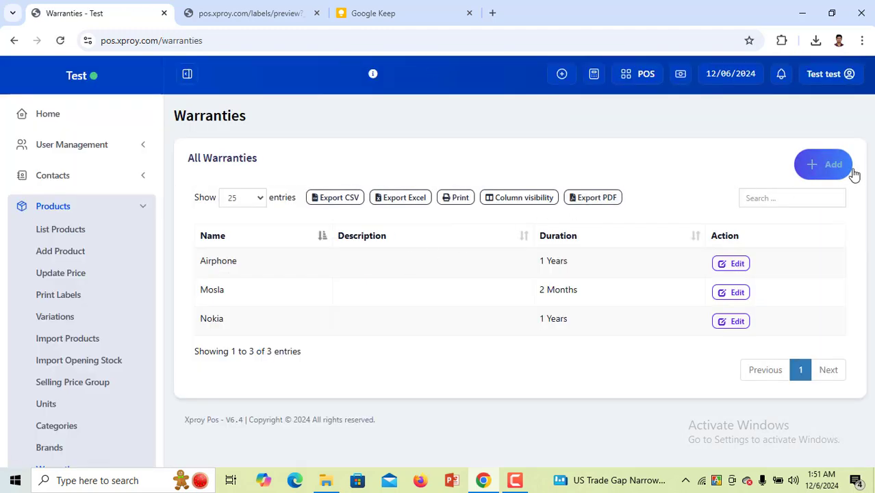
click(823, 169)
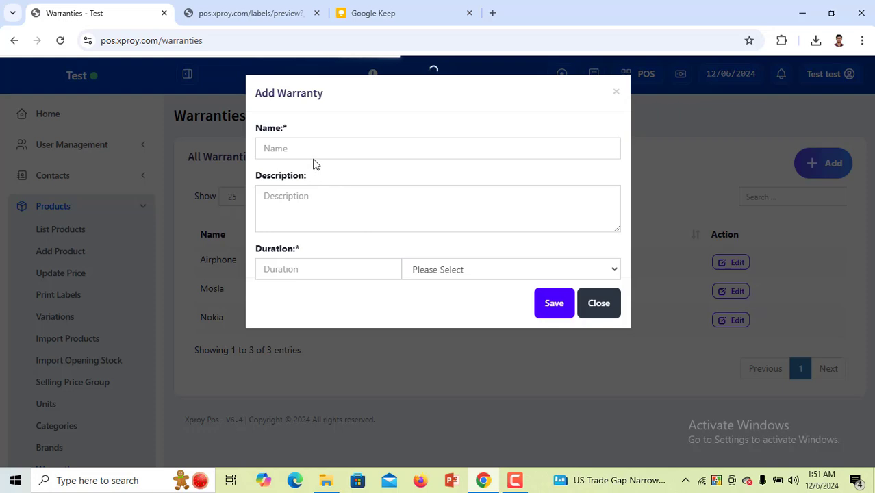
click(344, 274)
click(482, 270)
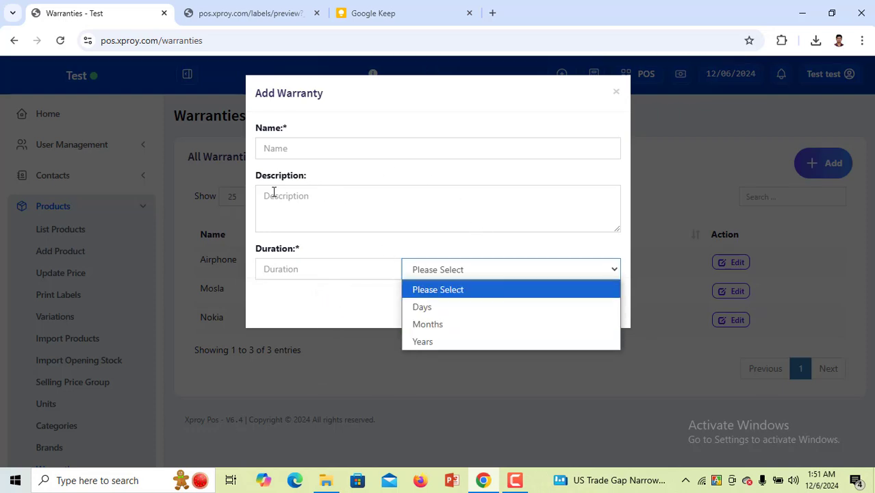
click(358, 157)
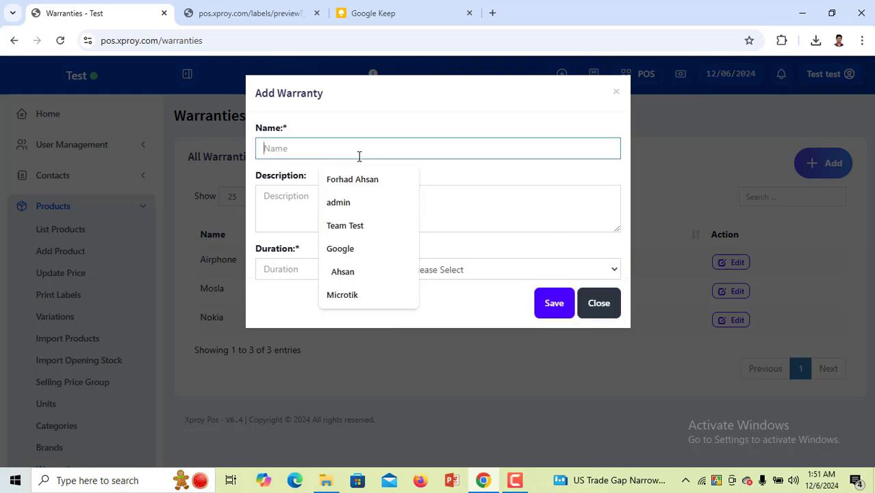
text(M)
key(BackSpace)
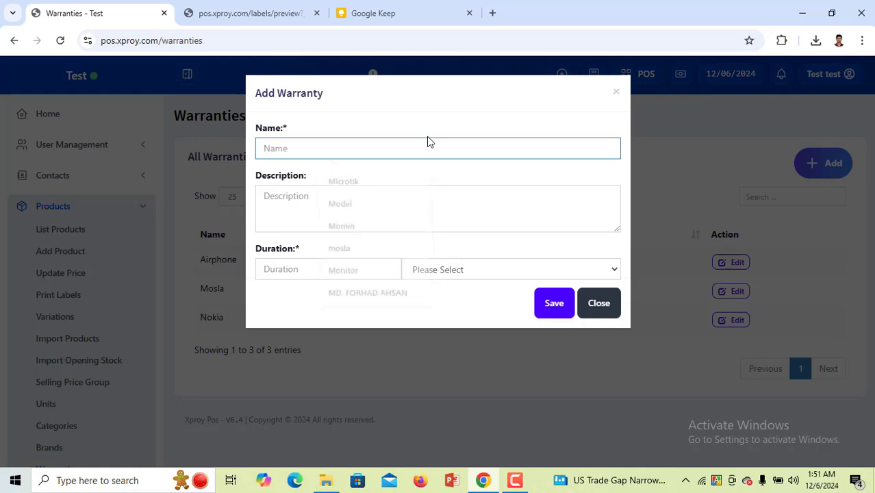
text(M)
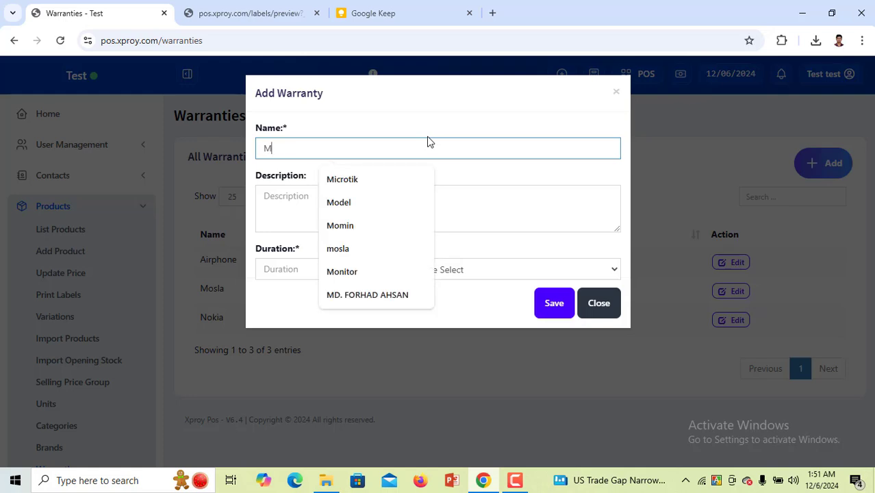
text(onitor)
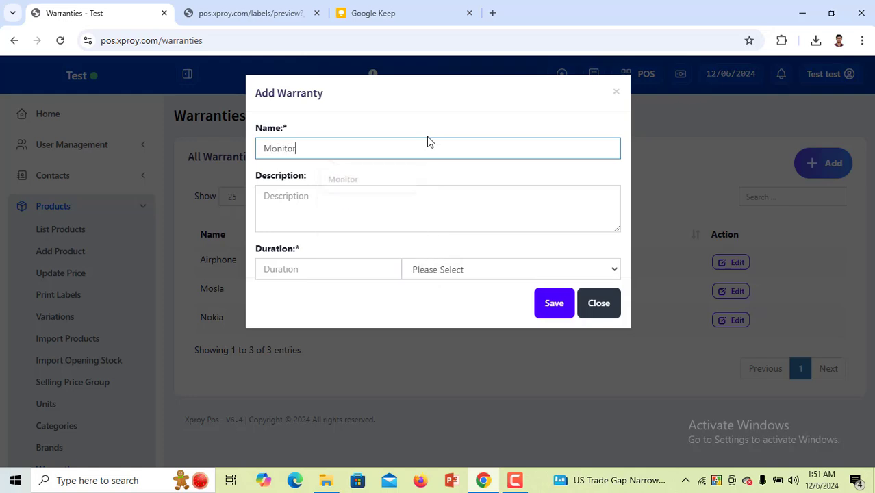
Set the new warranty's duration to 1 Years, leave its description empty and save it.
right_click(348, 205)
click(277, 260)
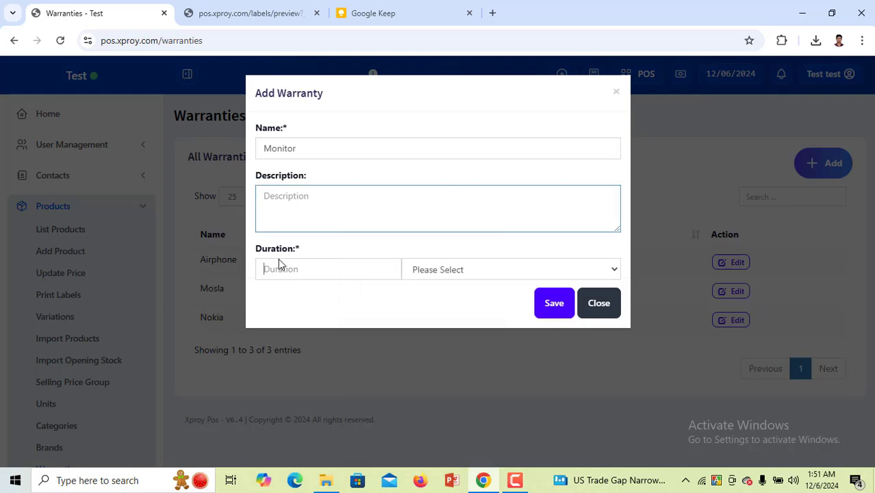
click(284, 269)
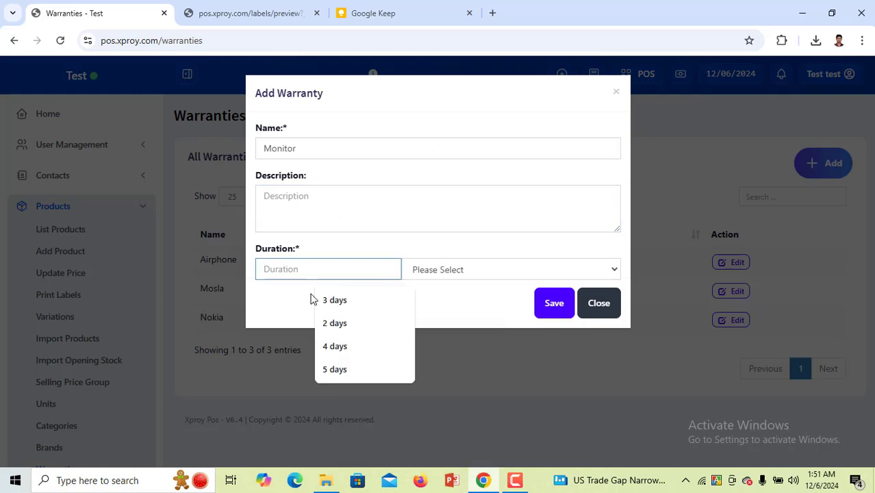
text(1)
click(489, 274)
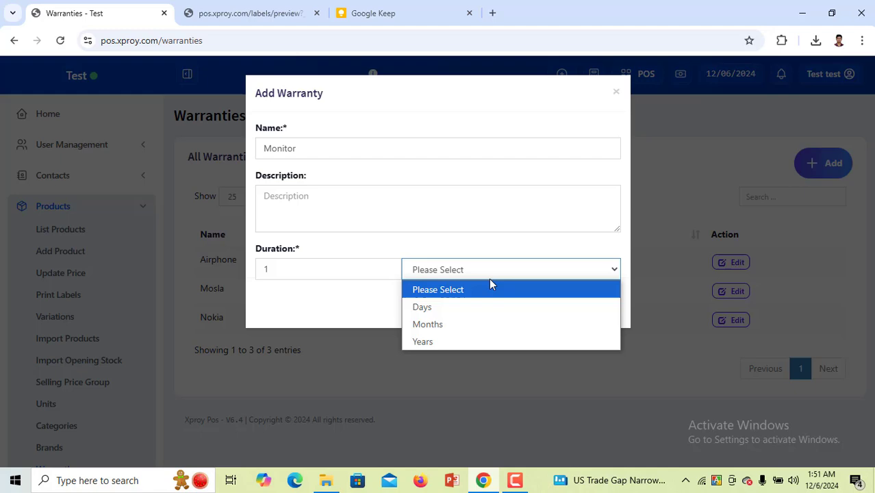
click(471, 341)
click(555, 305)
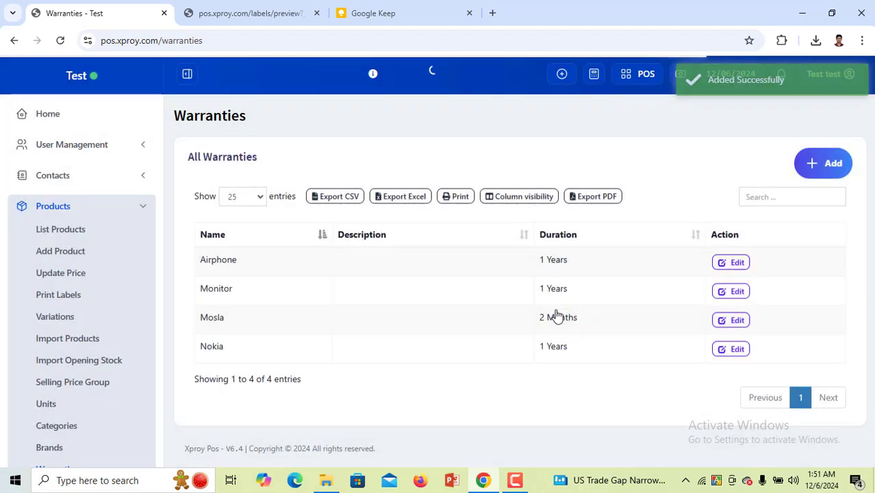